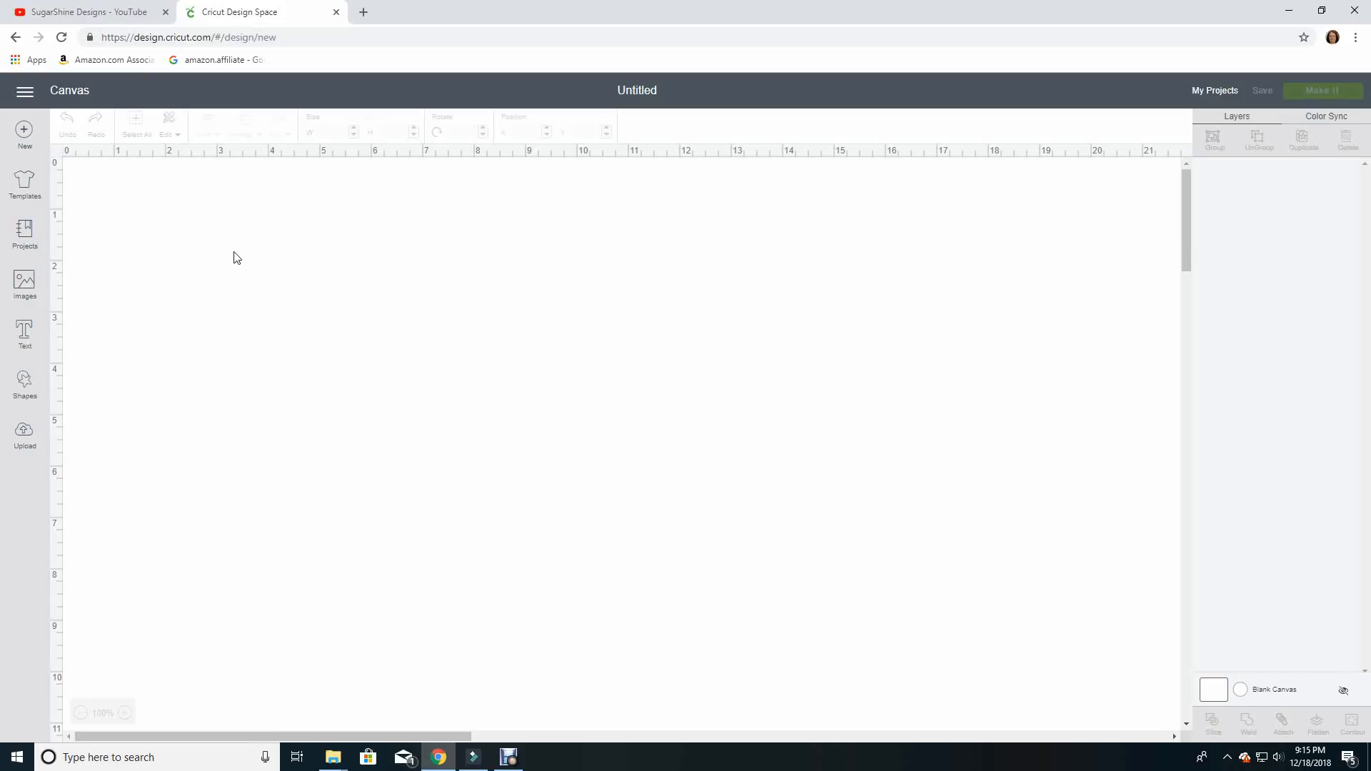
# Set the canvas grid to Full Grid in the Design Space settings.
pyautogui.click(24, 94)
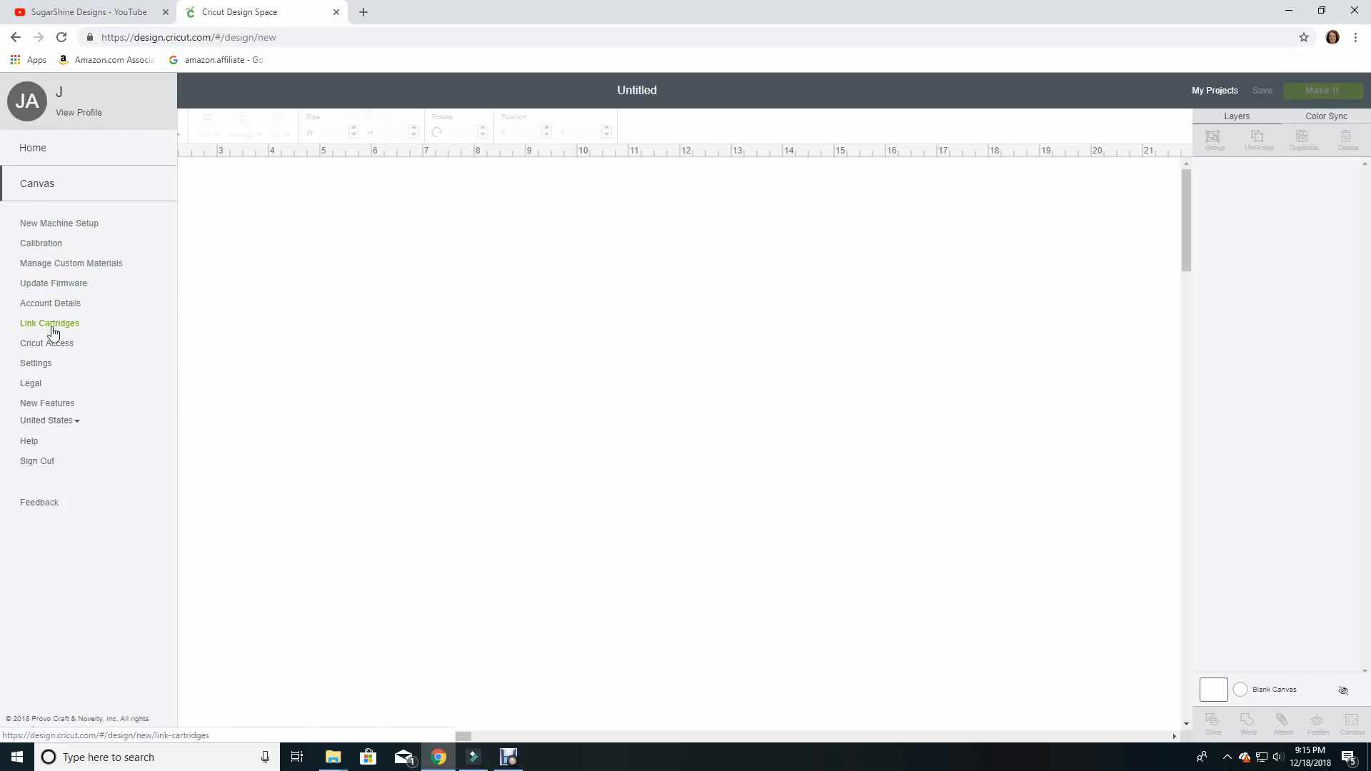
pyautogui.click(36, 366)
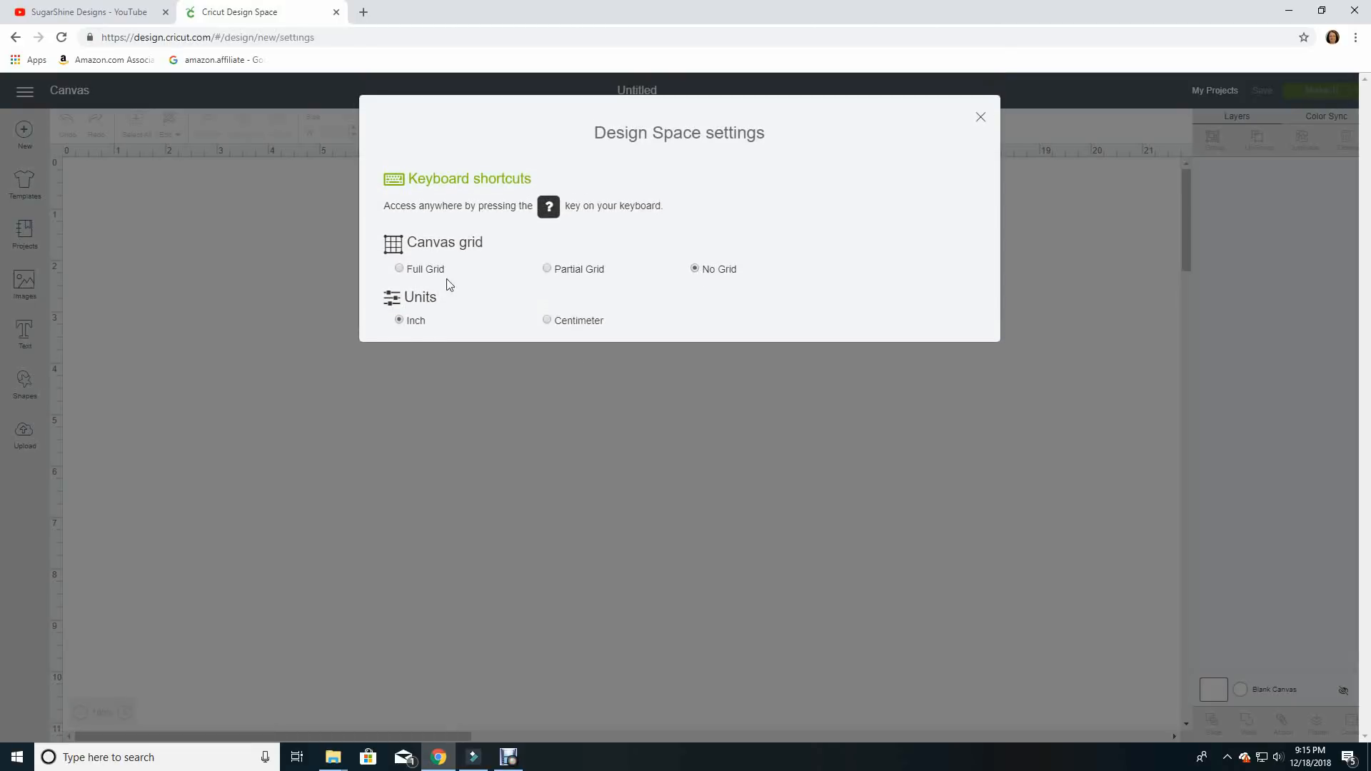
pyautogui.click(400, 269)
pyautogui.click(415, 393)
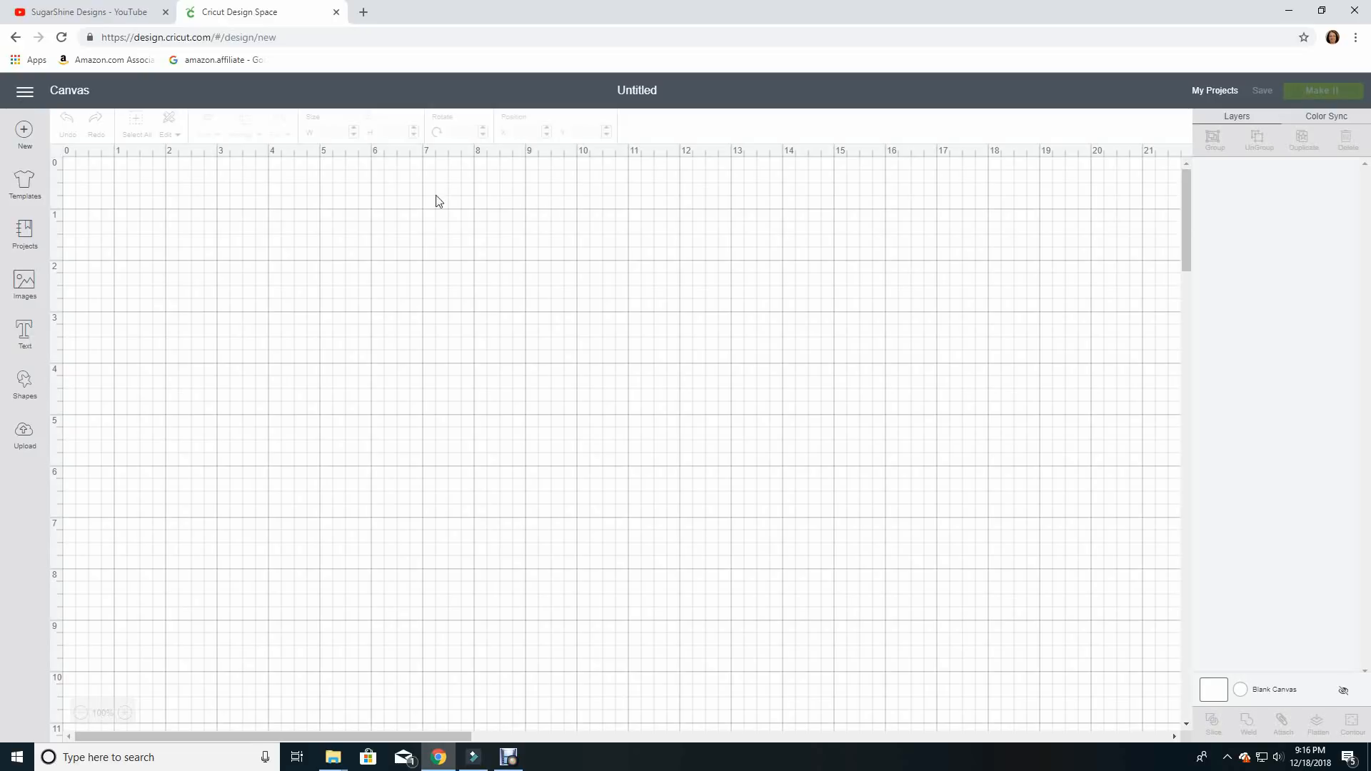
# Change the canvas grid to Partial Grid in the Design Space settings.
pyautogui.click(24, 97)
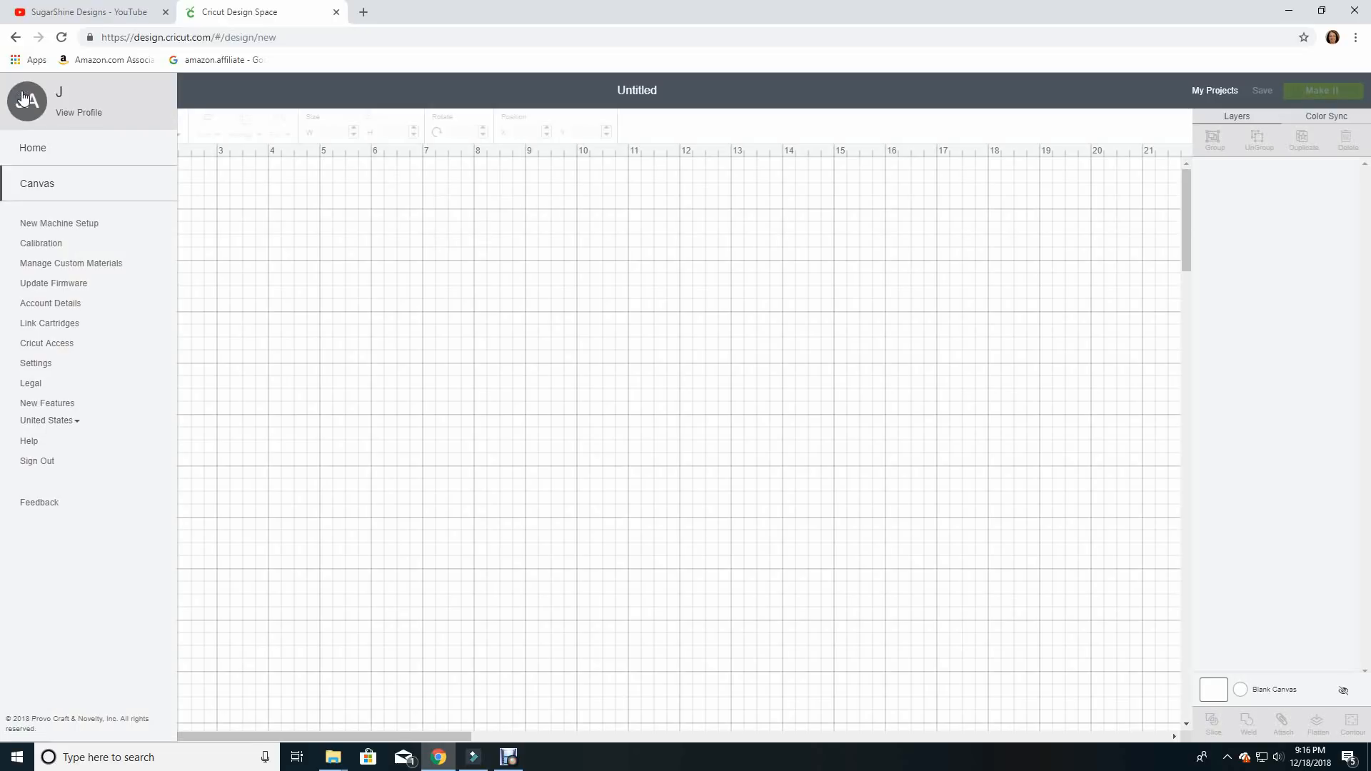
pyautogui.click(45, 363)
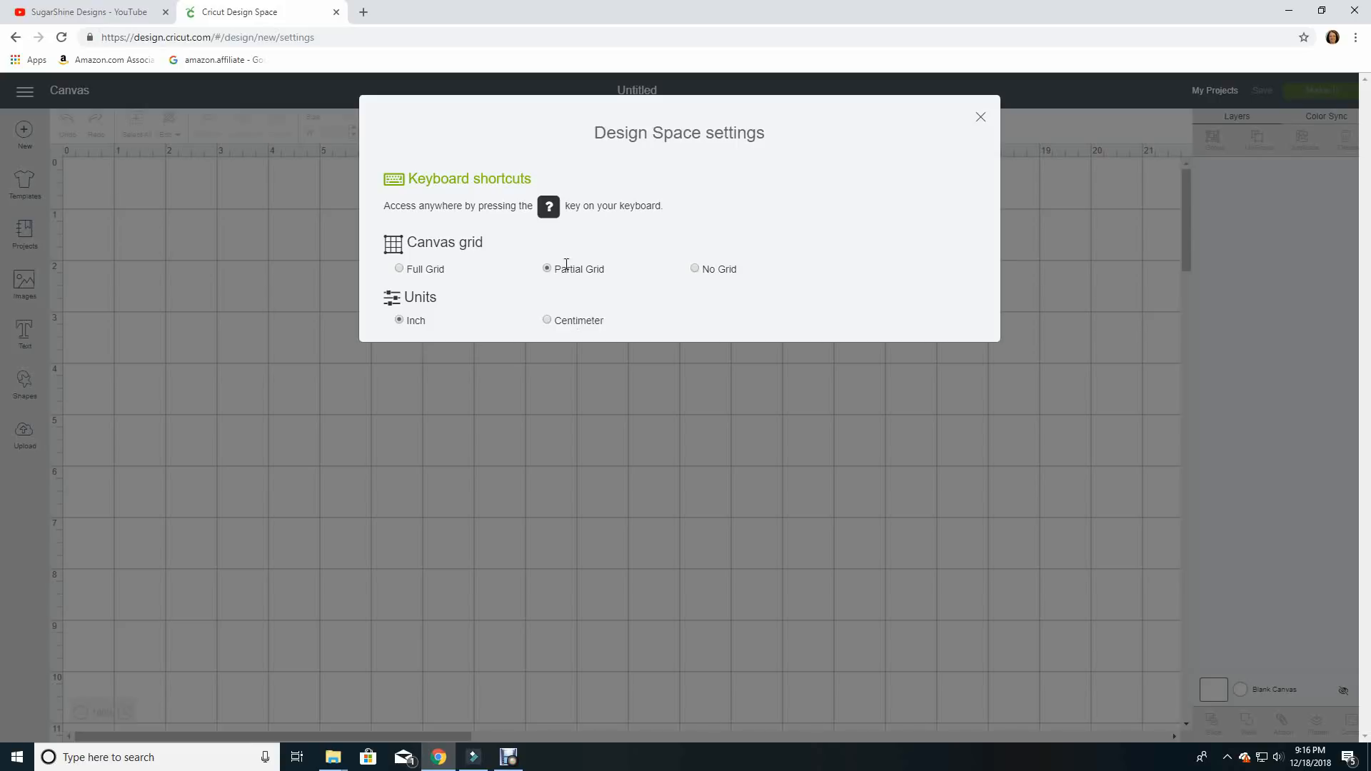
pyautogui.click(510, 375)
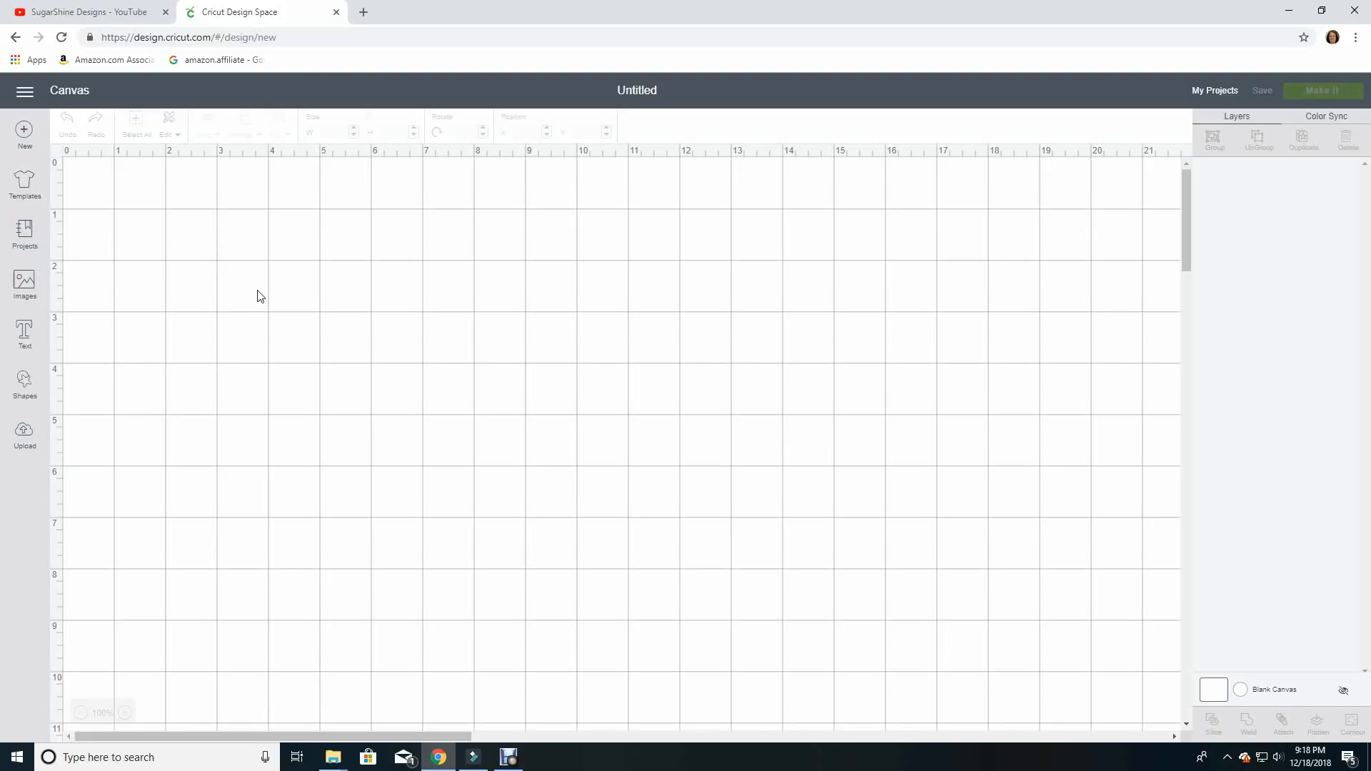
# Browse the templates and apply the Basic canvas template to the project.
pyautogui.click(25, 183)
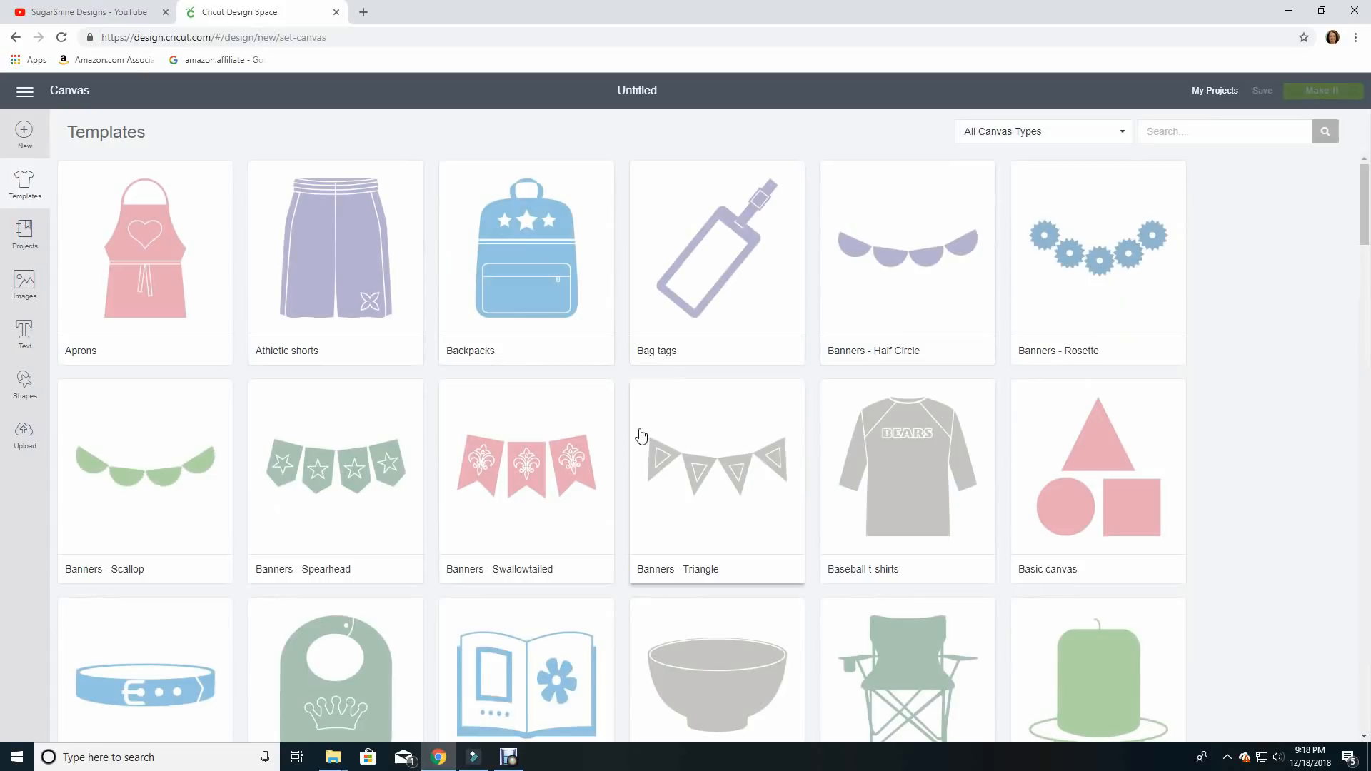
pyautogui.scroll(-4, 641, 436)
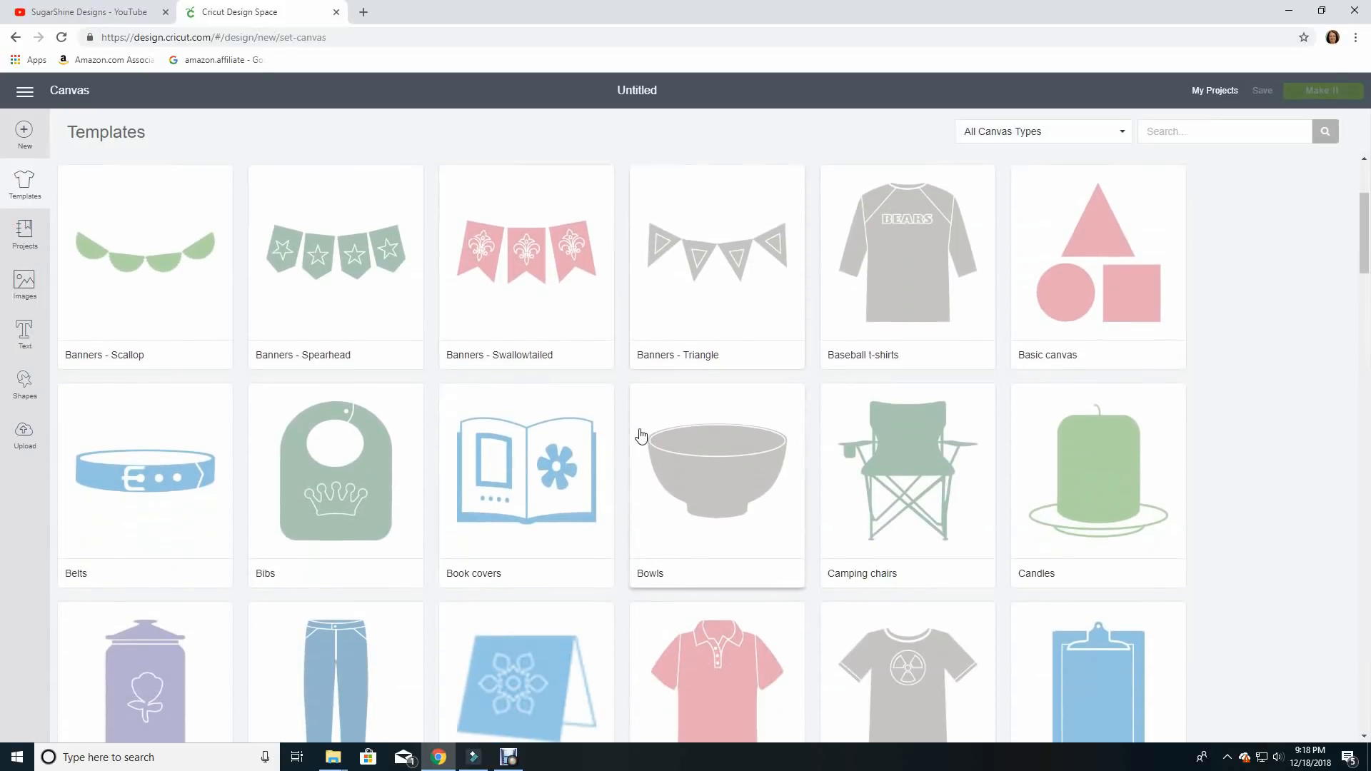
pyautogui.scroll(-4, 641, 435)
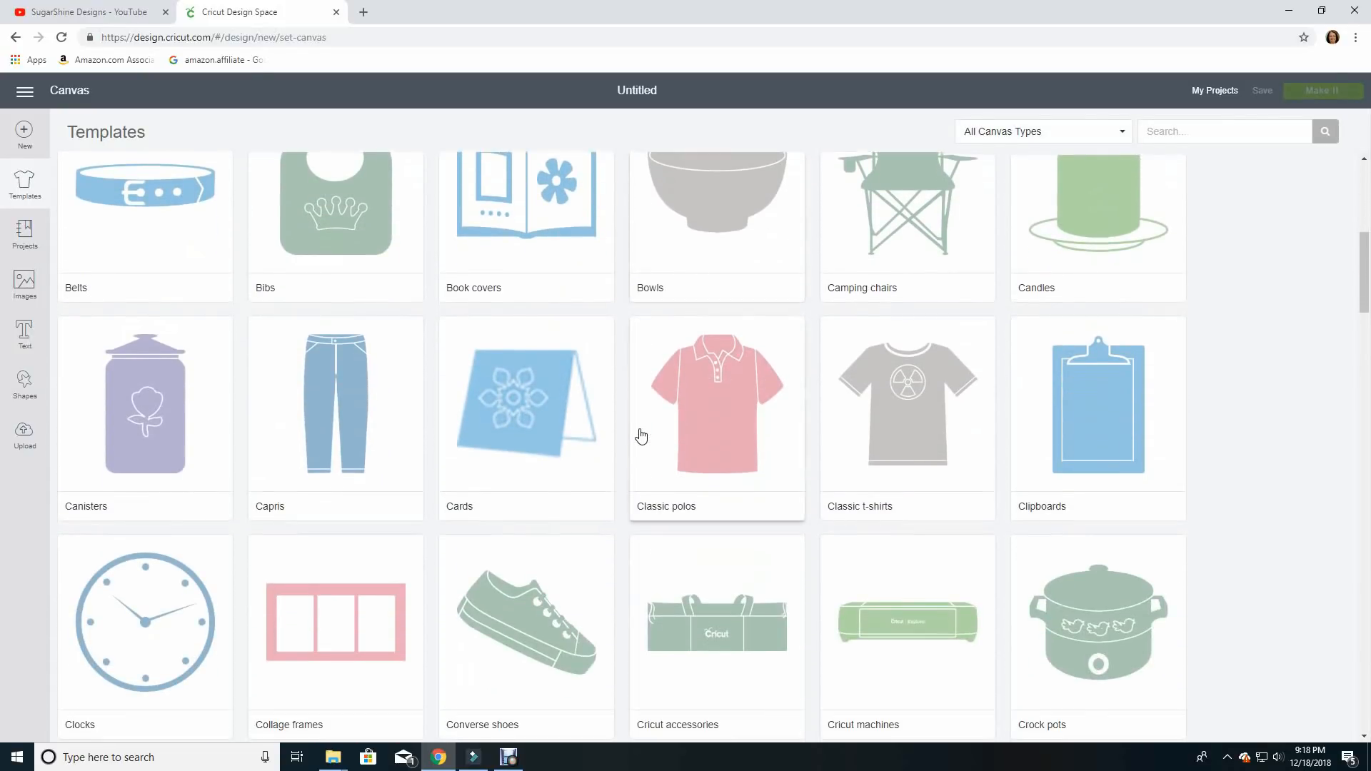
pyautogui.scroll(-1, 641, 436)
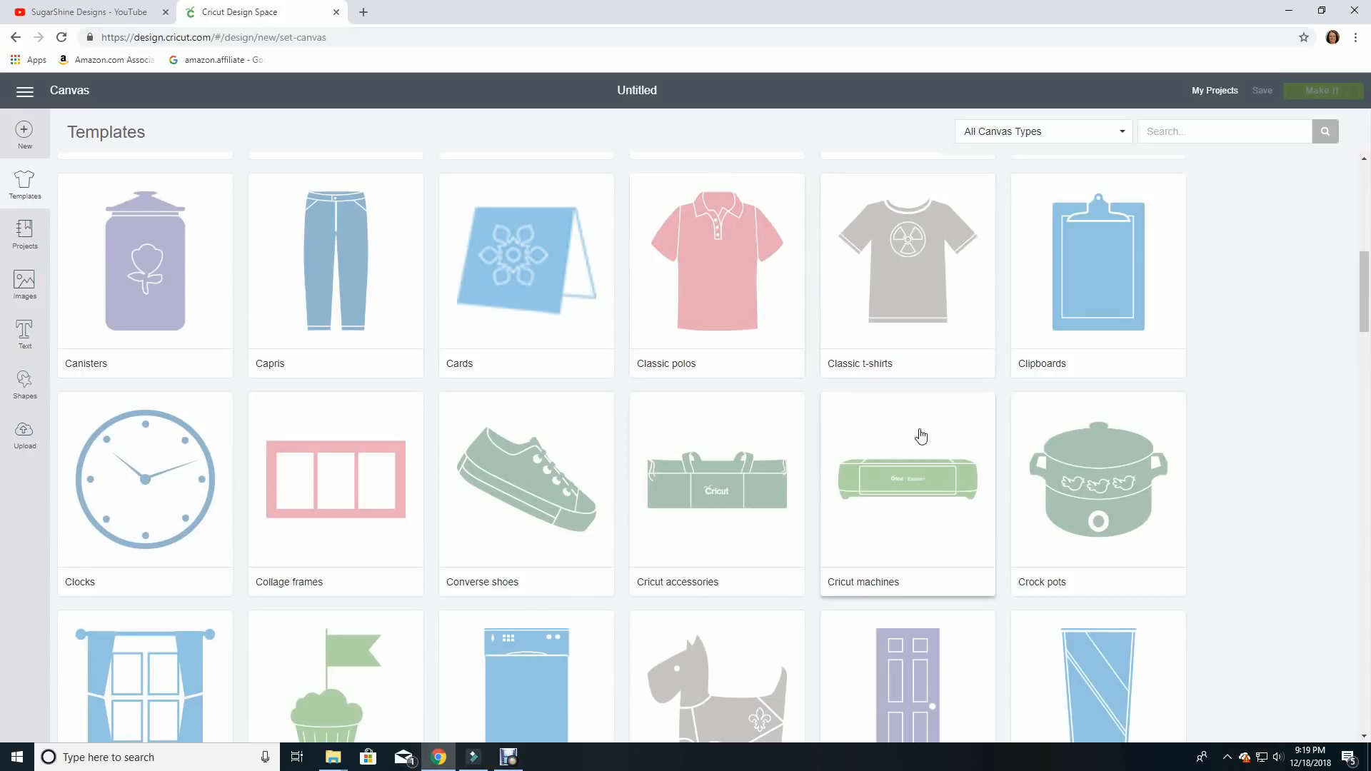
pyautogui.scroll(7, 921, 436)
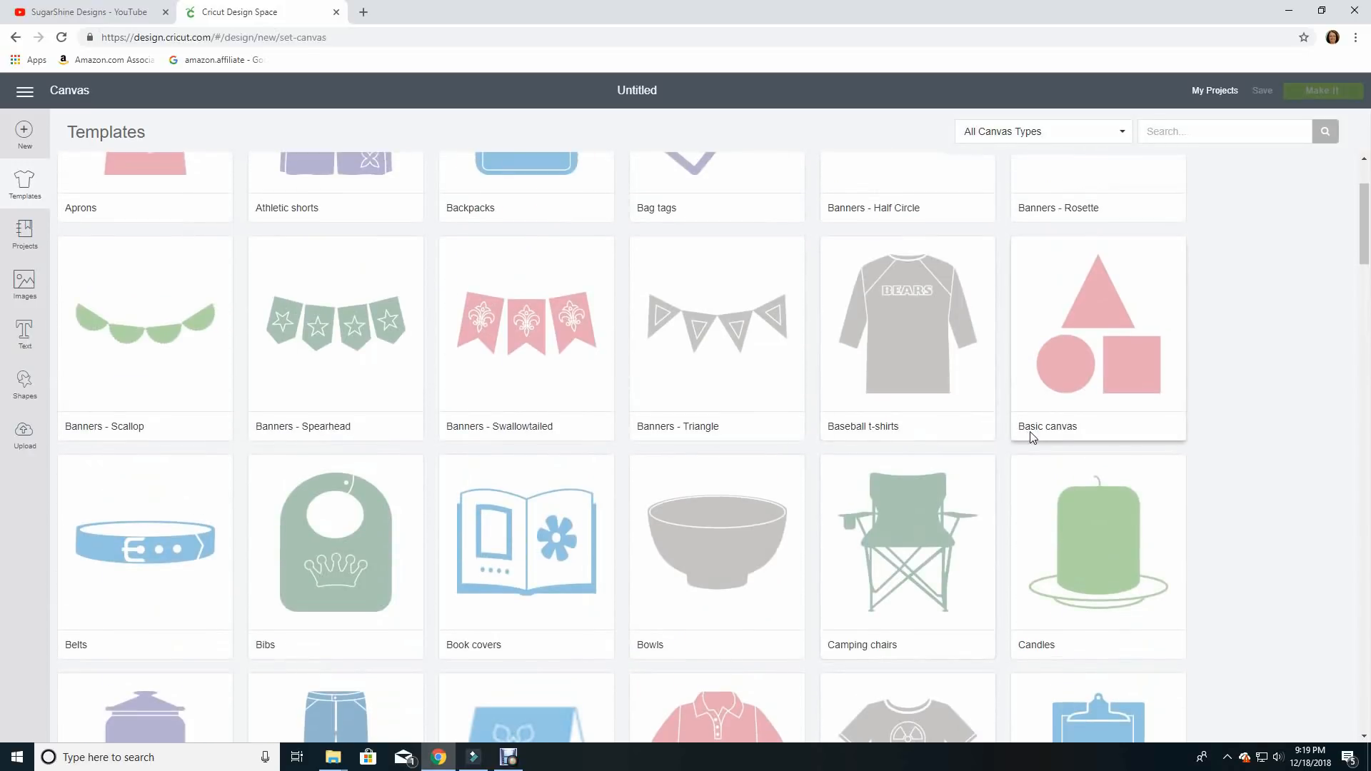
pyautogui.click(1073, 381)
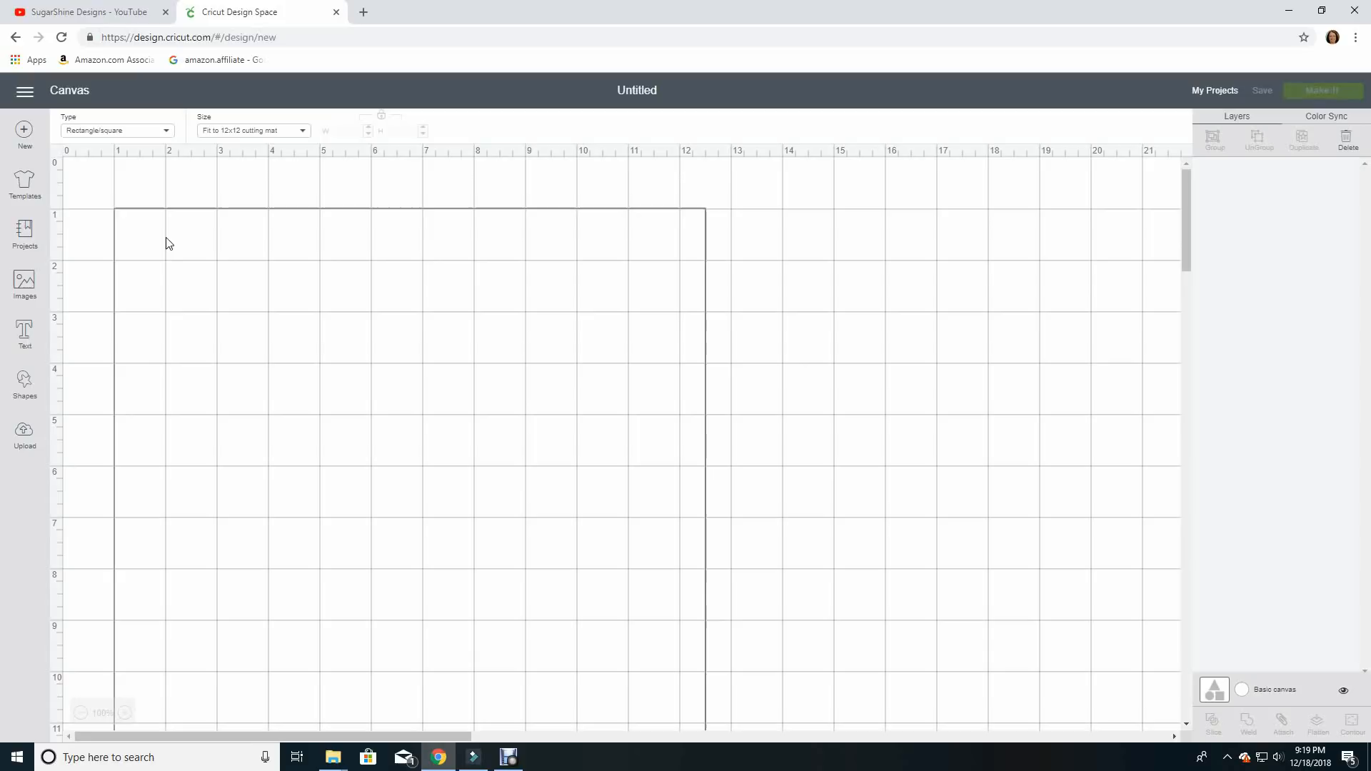
# Colour the basic canvas template beige (#E1D7B6).
pyautogui.click(82, 713)
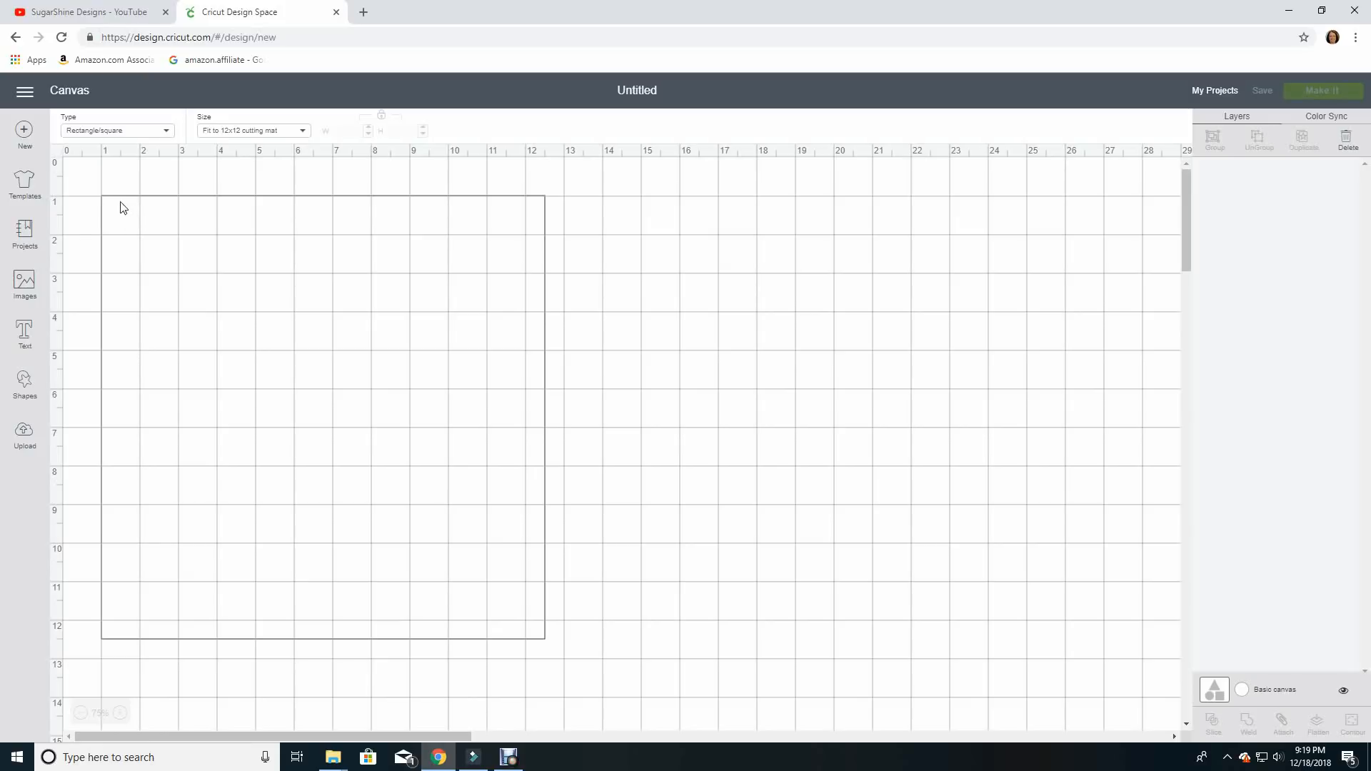
pyautogui.click(74, 173)
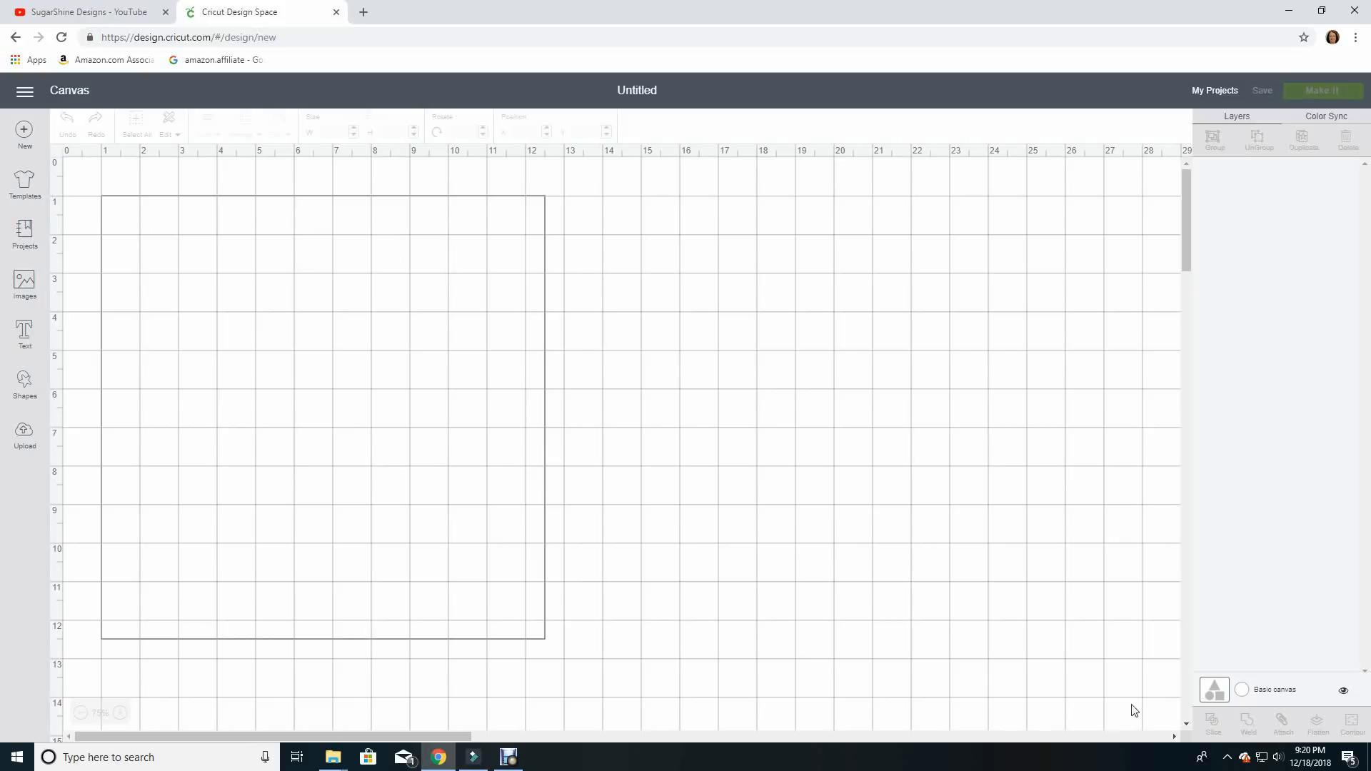
pyautogui.click(1242, 691)
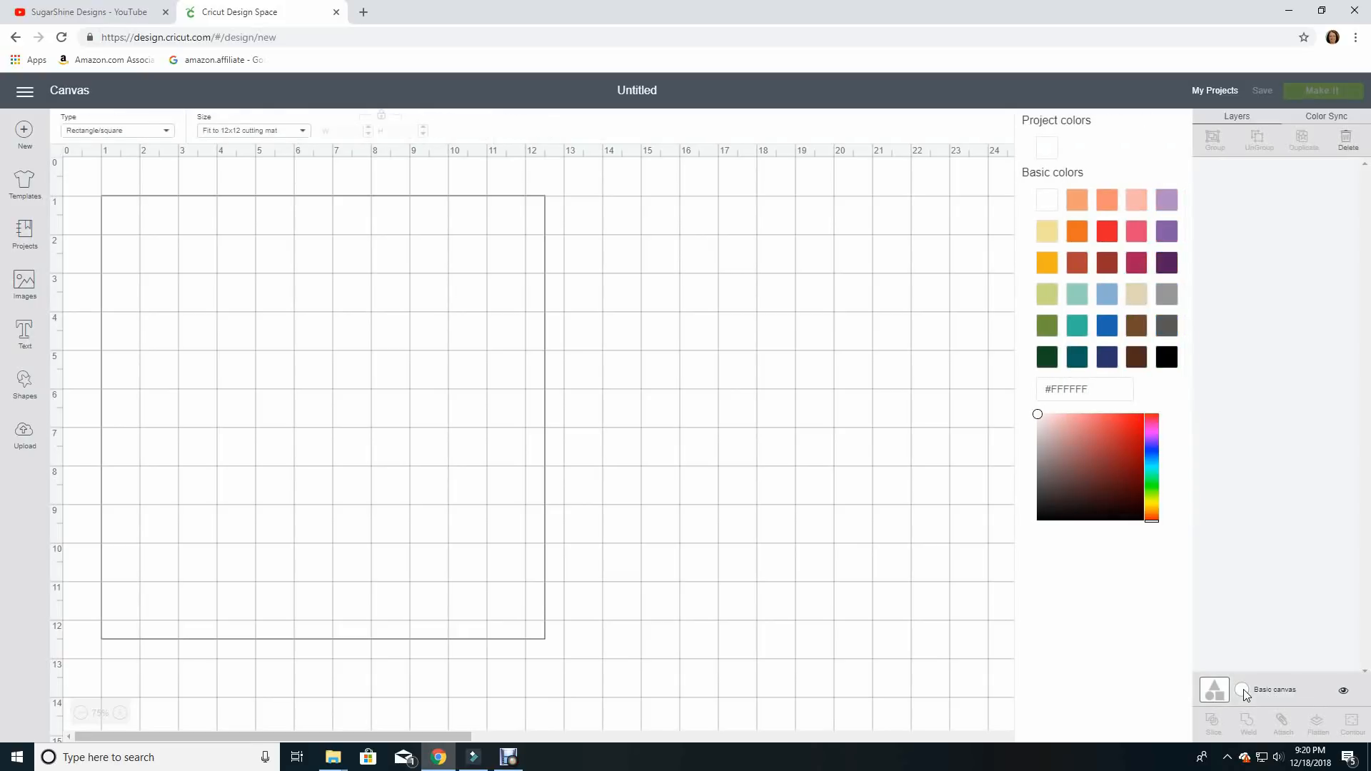
pyautogui.click(1137, 301)
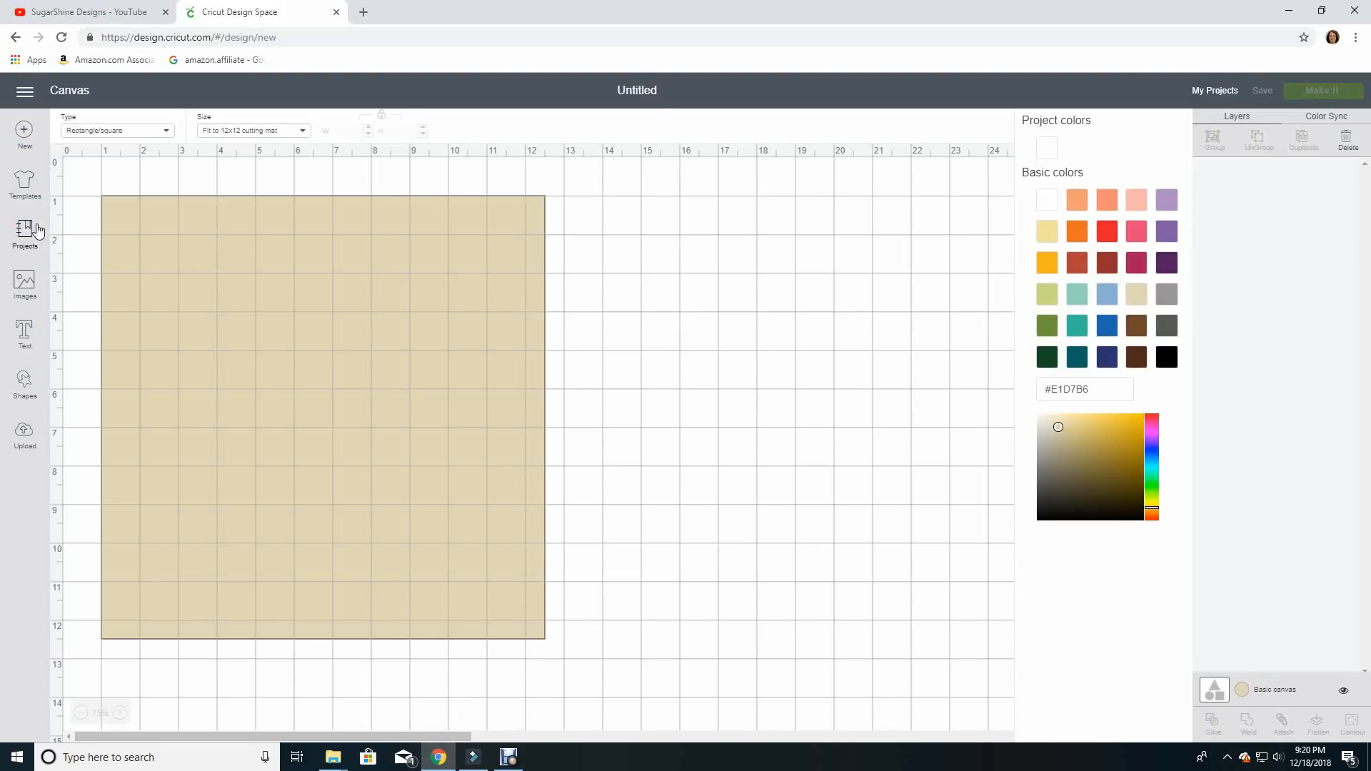
# Search the image library for "cHRISTMAS BIRD" and insert the purchased blue bird holding a string of Christmas lights.
pyautogui.click(25, 282)
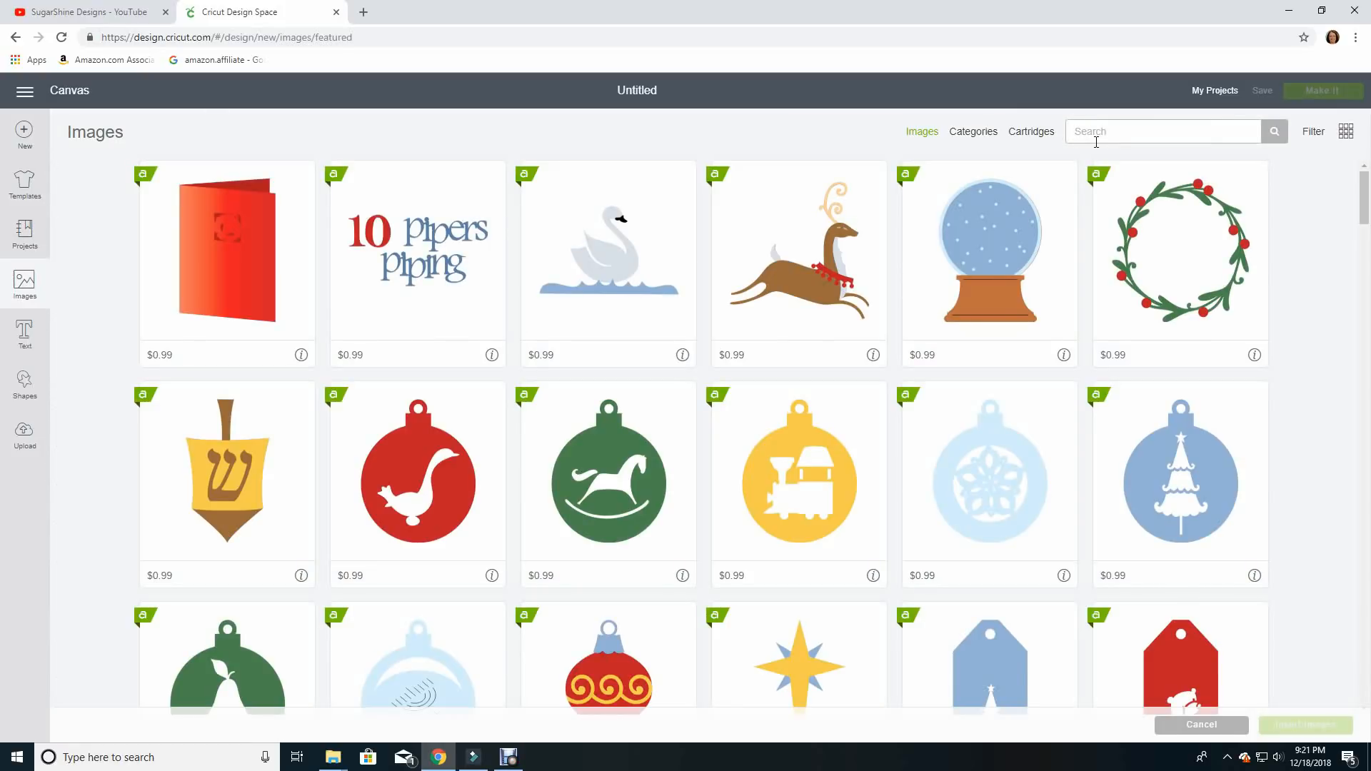
pyautogui.click(1096, 140)
pyautogui.write('cHRISTMAS BIRD')
pyautogui.press('Return')
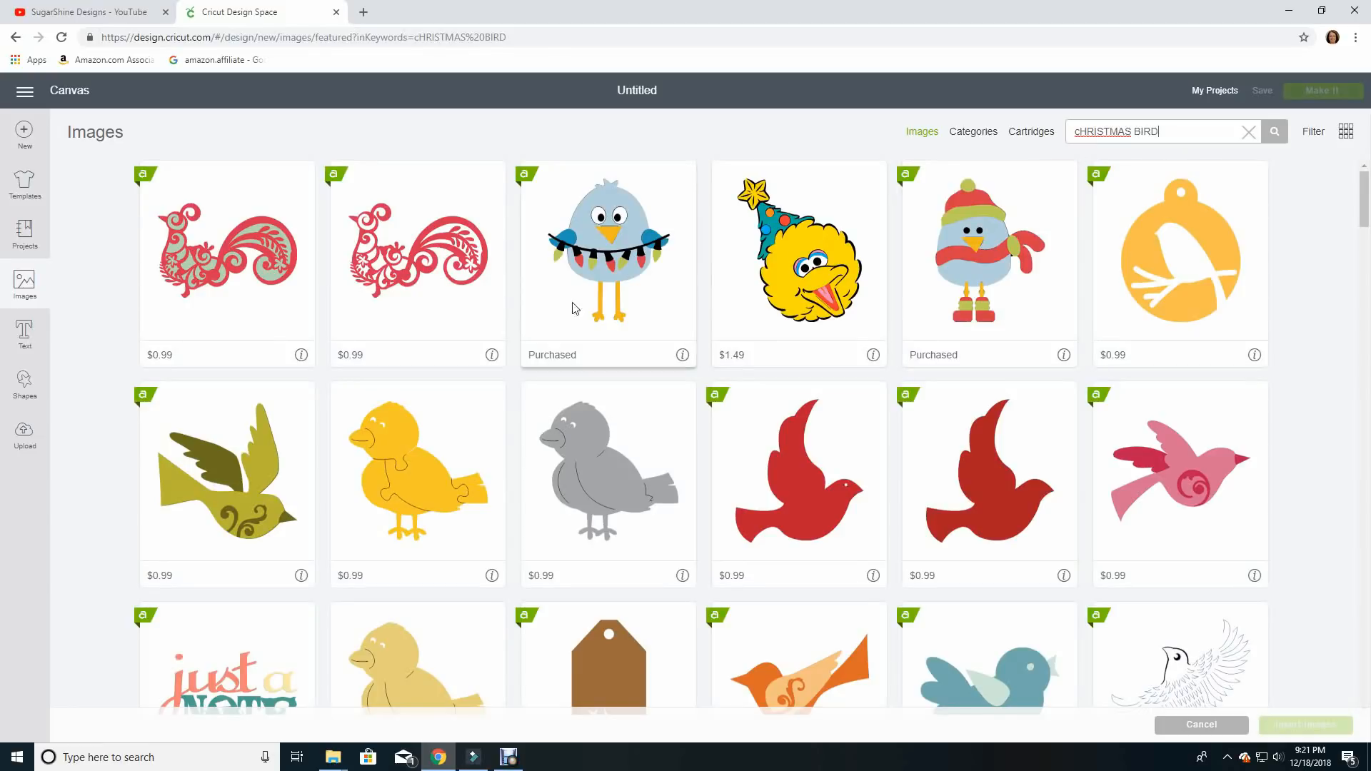
pyautogui.click(606, 272)
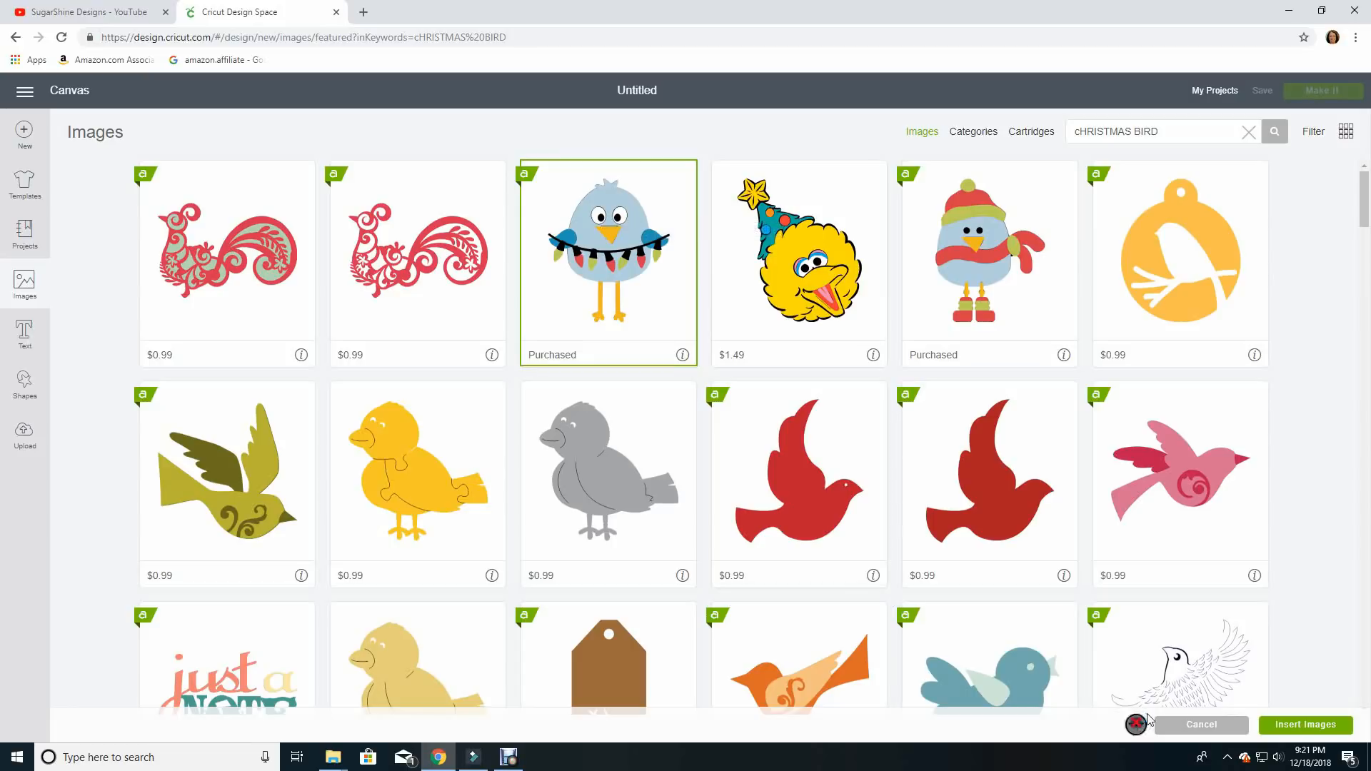
pyautogui.click(1298, 733)
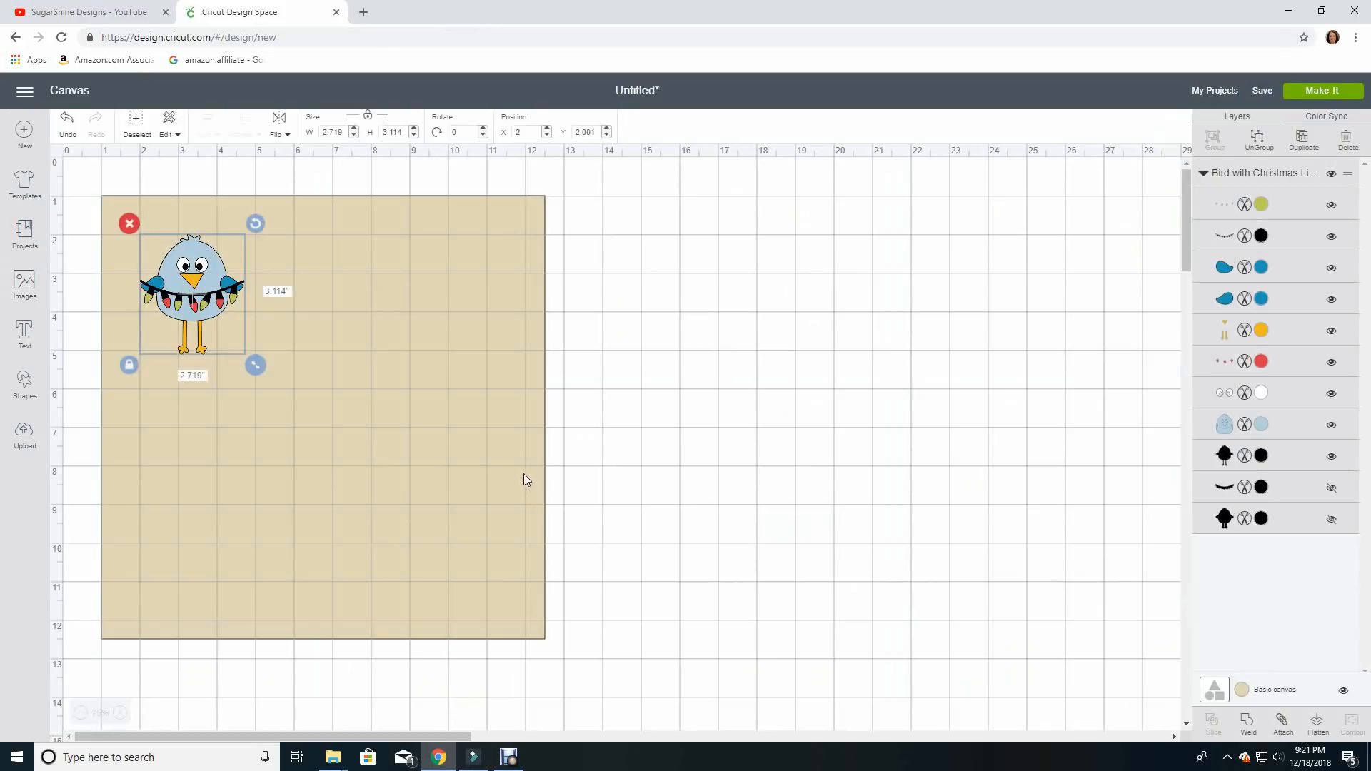
# Move the bird toward the upper middle of the beige mat and set its width to 3 inches.
pyautogui.moveTo(205, 295); pyautogui.dragTo(336, 313)
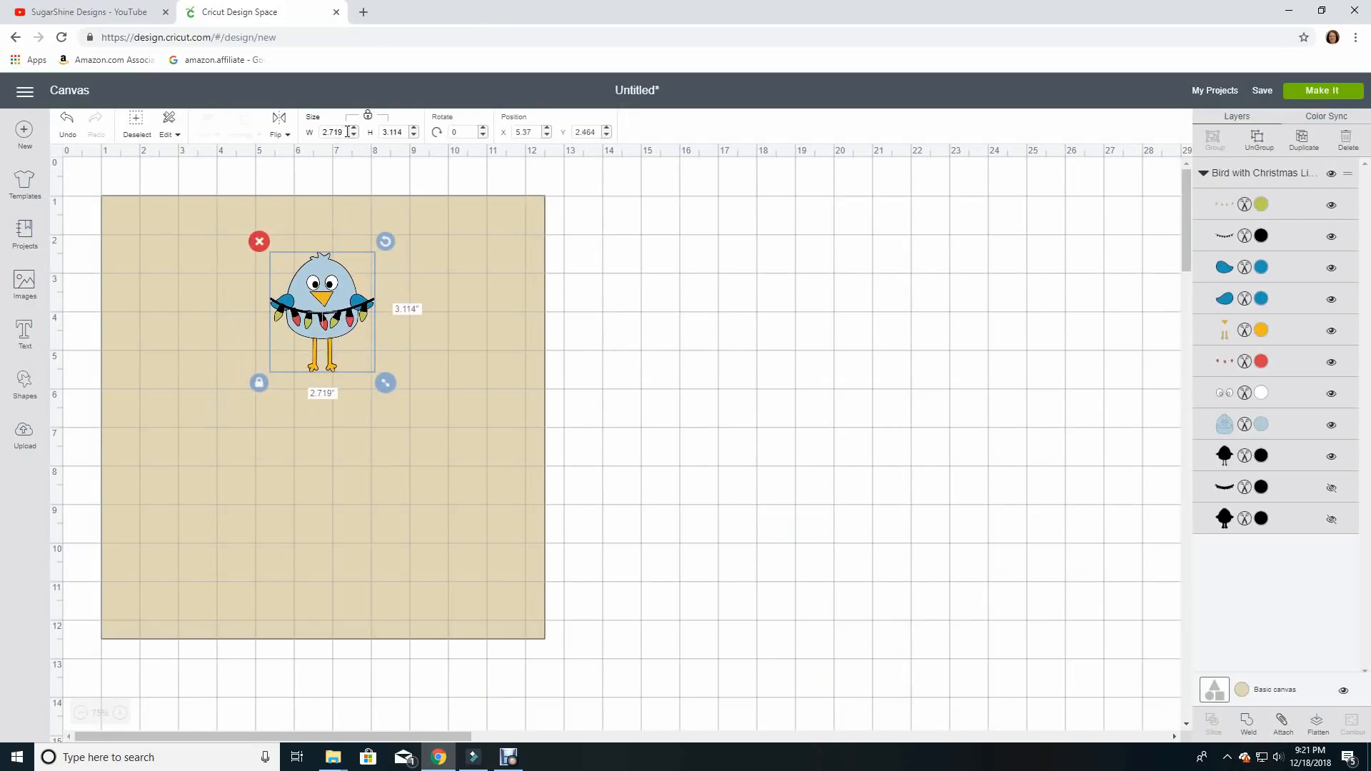
pyautogui.click(340, 133)
pyautogui.write('3')
pyautogui.press('Return')
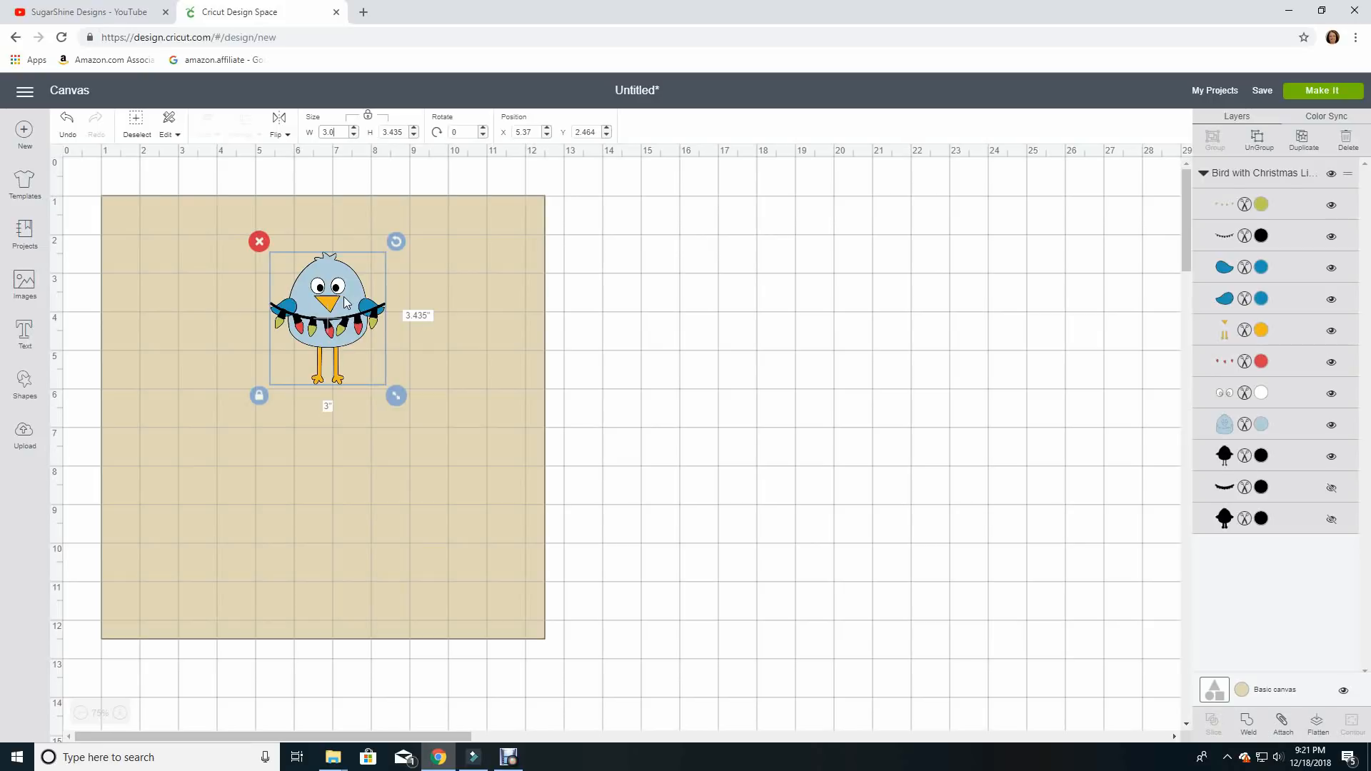
# Move the bird onto the empty canvas beside the beige mat and ungroup its layers.
pyautogui.moveTo(345, 302); pyautogui.dragTo(699, 265)
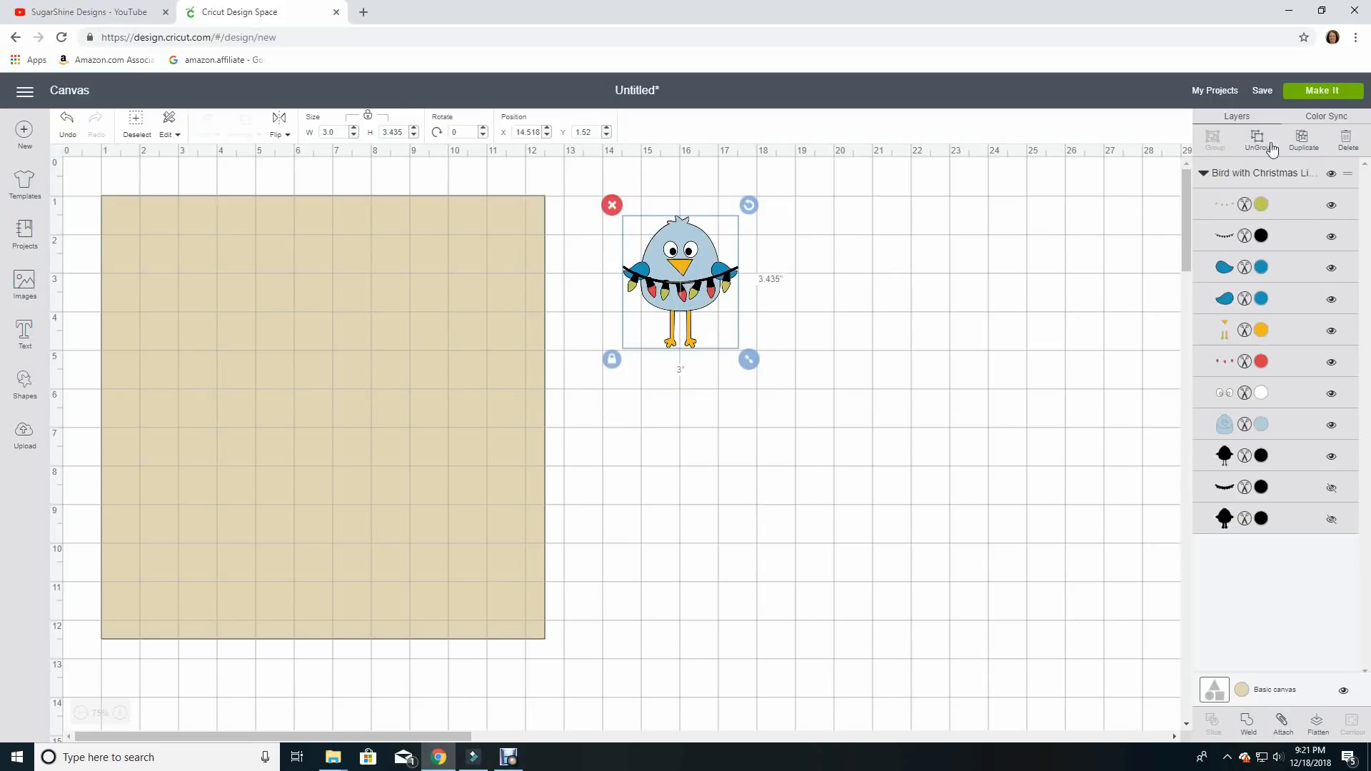
pyautogui.click(1262, 140)
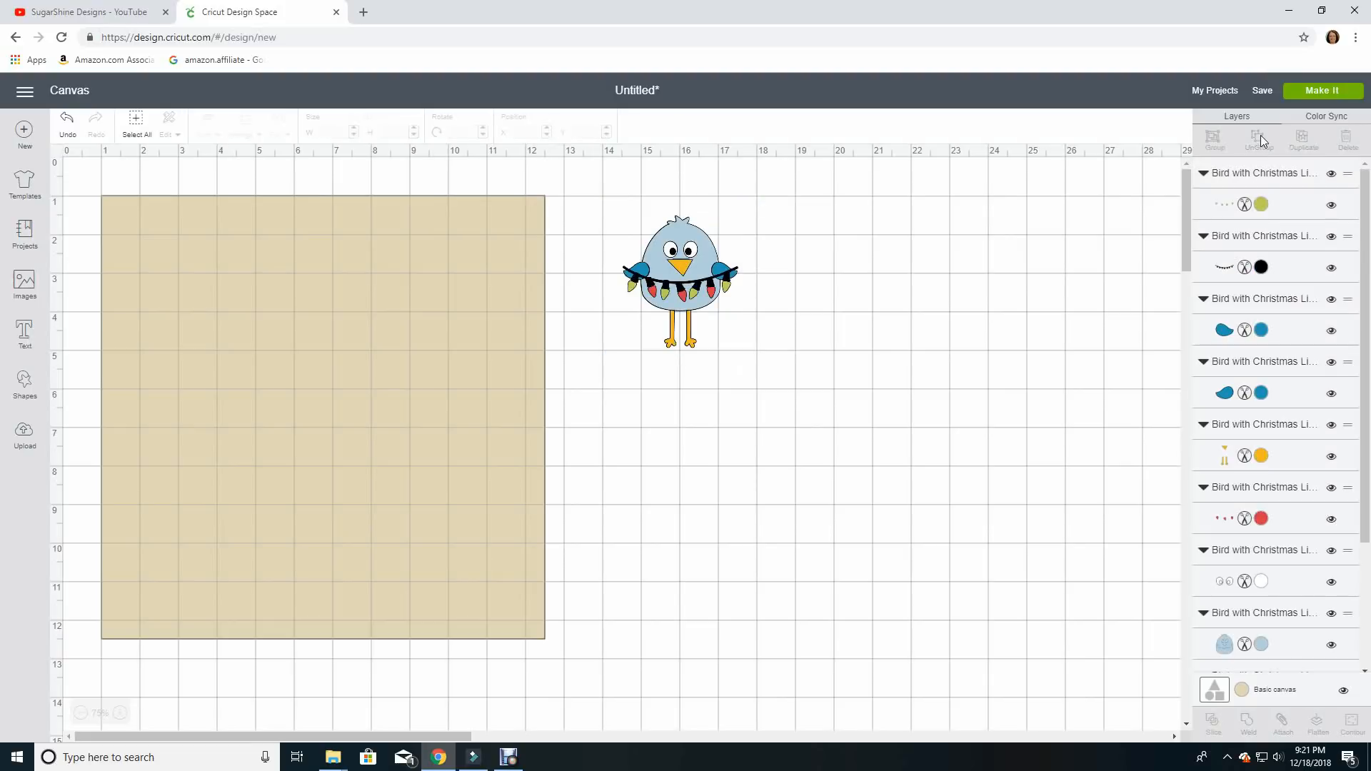
# Pull the green bulbs, the black light string and both blue wings away from the bird onto empty canvas.
pyautogui.moveTo(704, 286); pyautogui.dragTo(835, 237)
pyautogui.moveTo(707, 287); pyautogui.dragTo(851, 282)
pyautogui.moveTo(730, 282); pyautogui.dragTo(912, 330)
pyautogui.click(643, 279)
pyautogui.moveTo(643, 279); pyautogui.dragTo(865, 332)
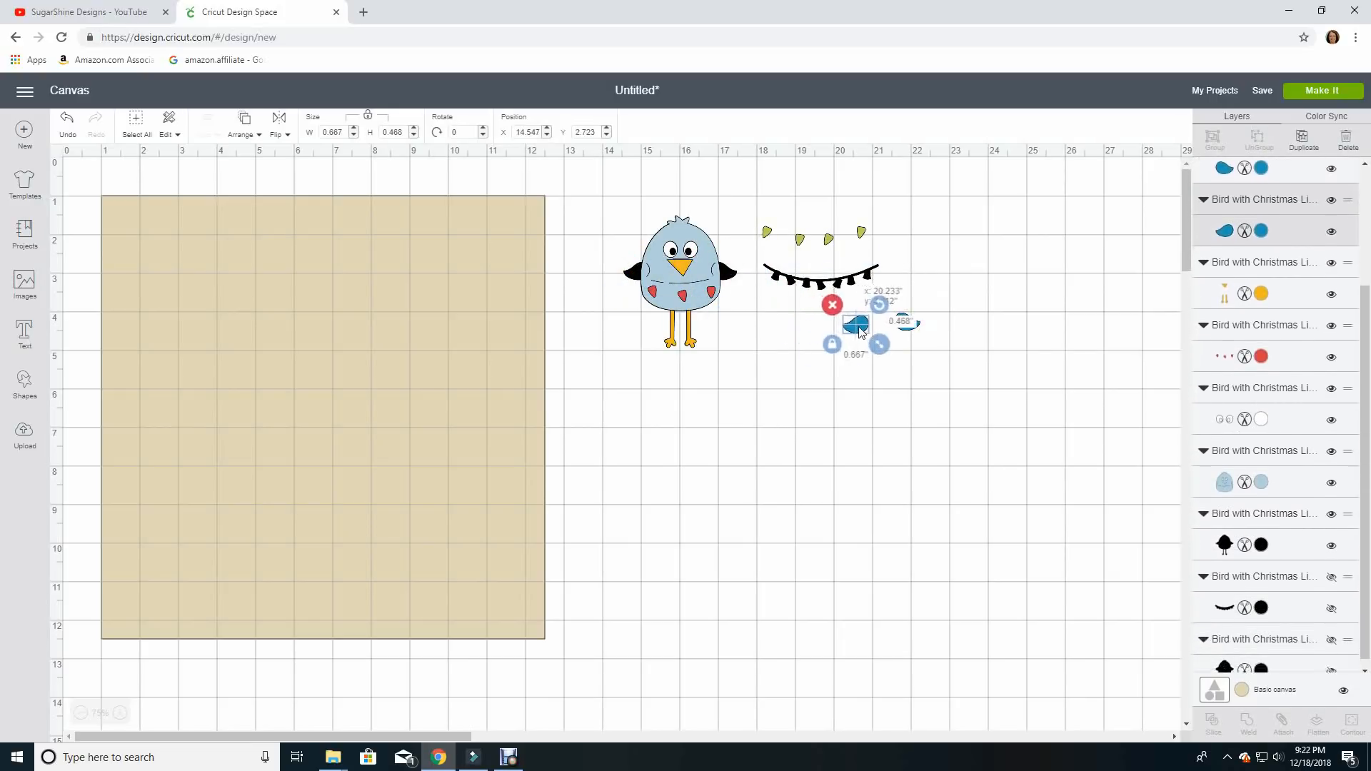
# Separate the red bulbs, light blue body, black silhouette, yellow beak and legs, and eyes so no pieces overlap.
pyautogui.click(717, 297)
pyautogui.moveTo(717, 297); pyautogui.dragTo(902, 384)
pyautogui.moveTo(710, 300); pyautogui.dragTo(805, 440)
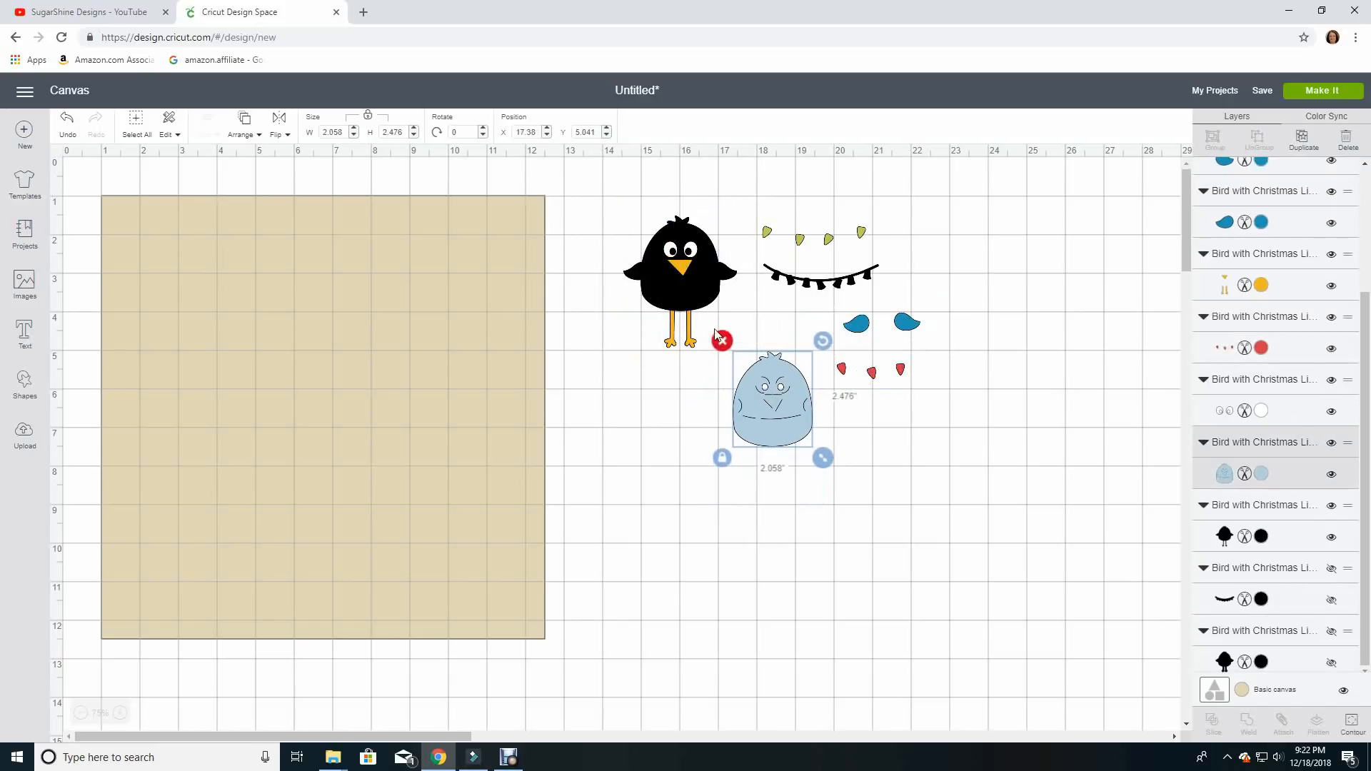
pyautogui.moveTo(699, 305); pyautogui.dragTo(676, 473)
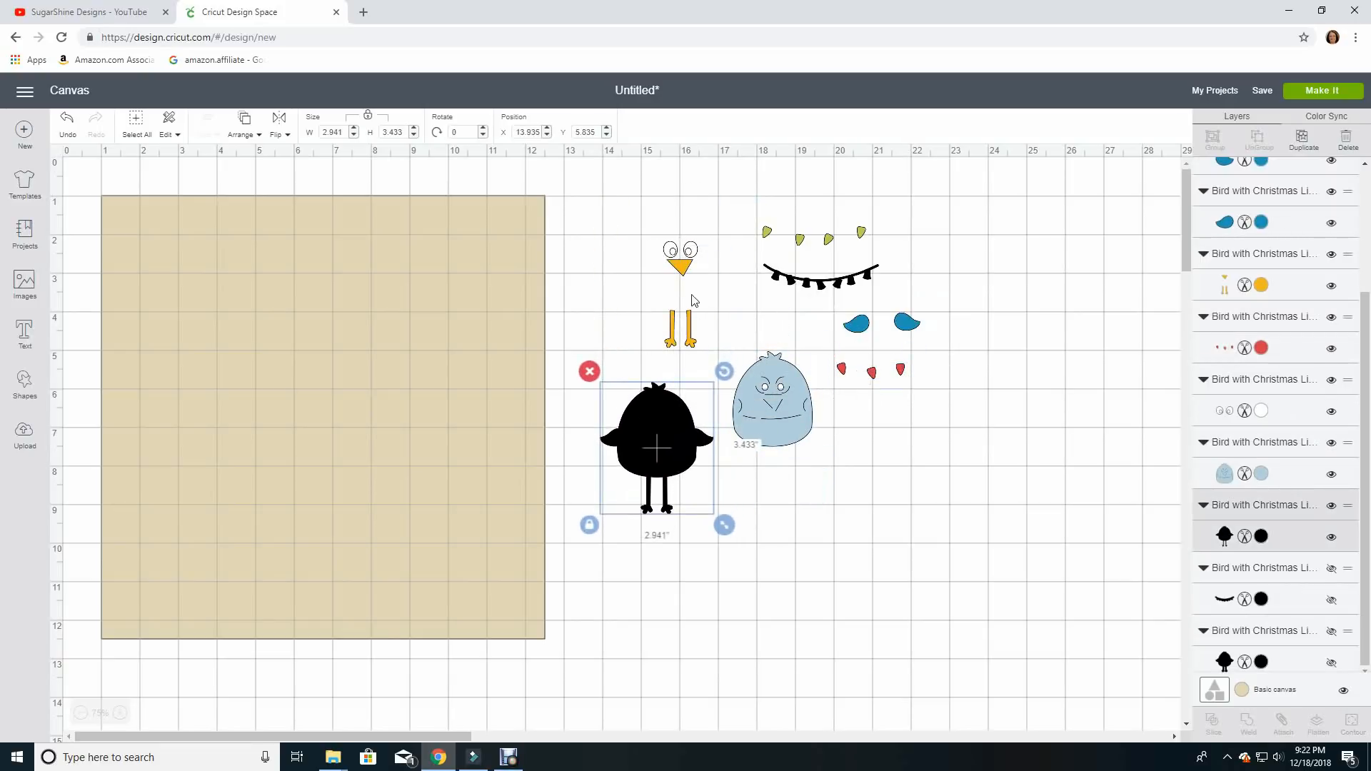
pyautogui.moveTo(681, 273); pyautogui.dragTo(716, 293)
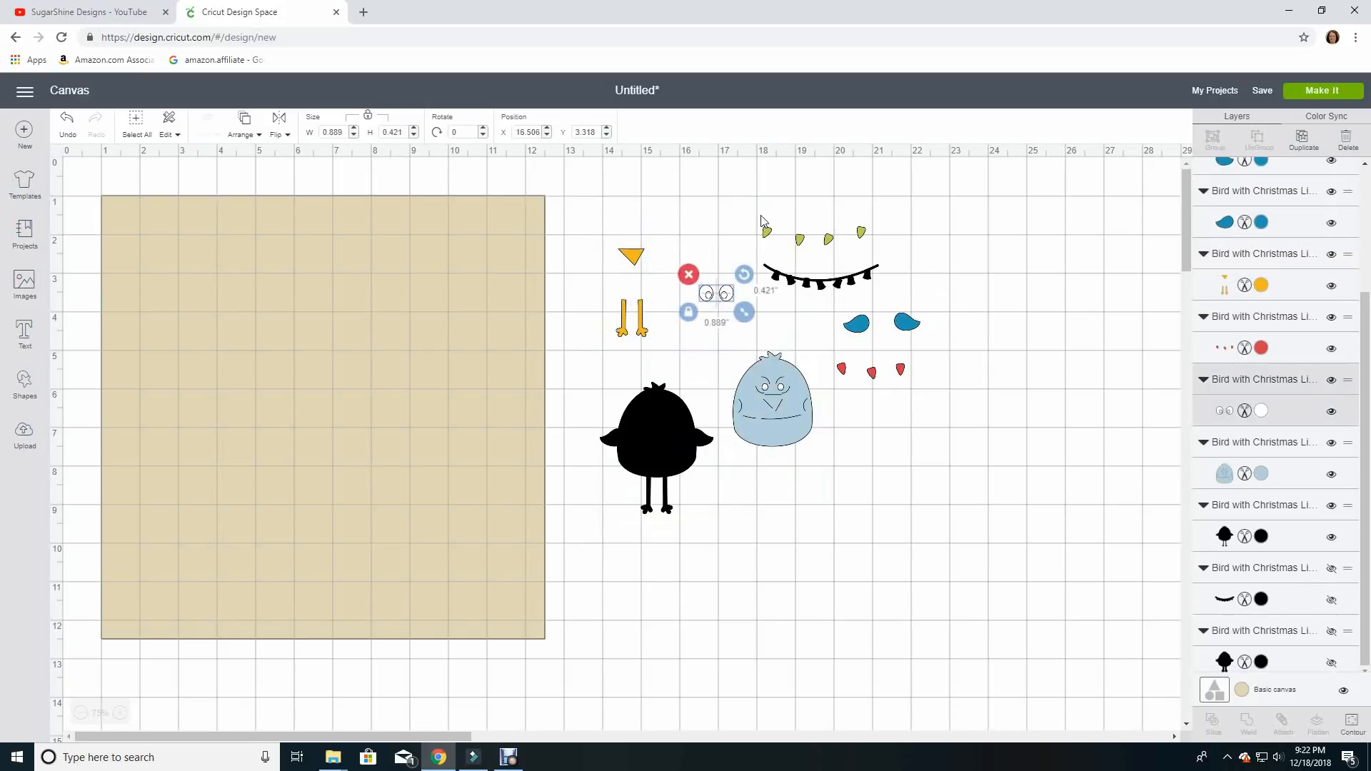
pyautogui.click(832, 250)
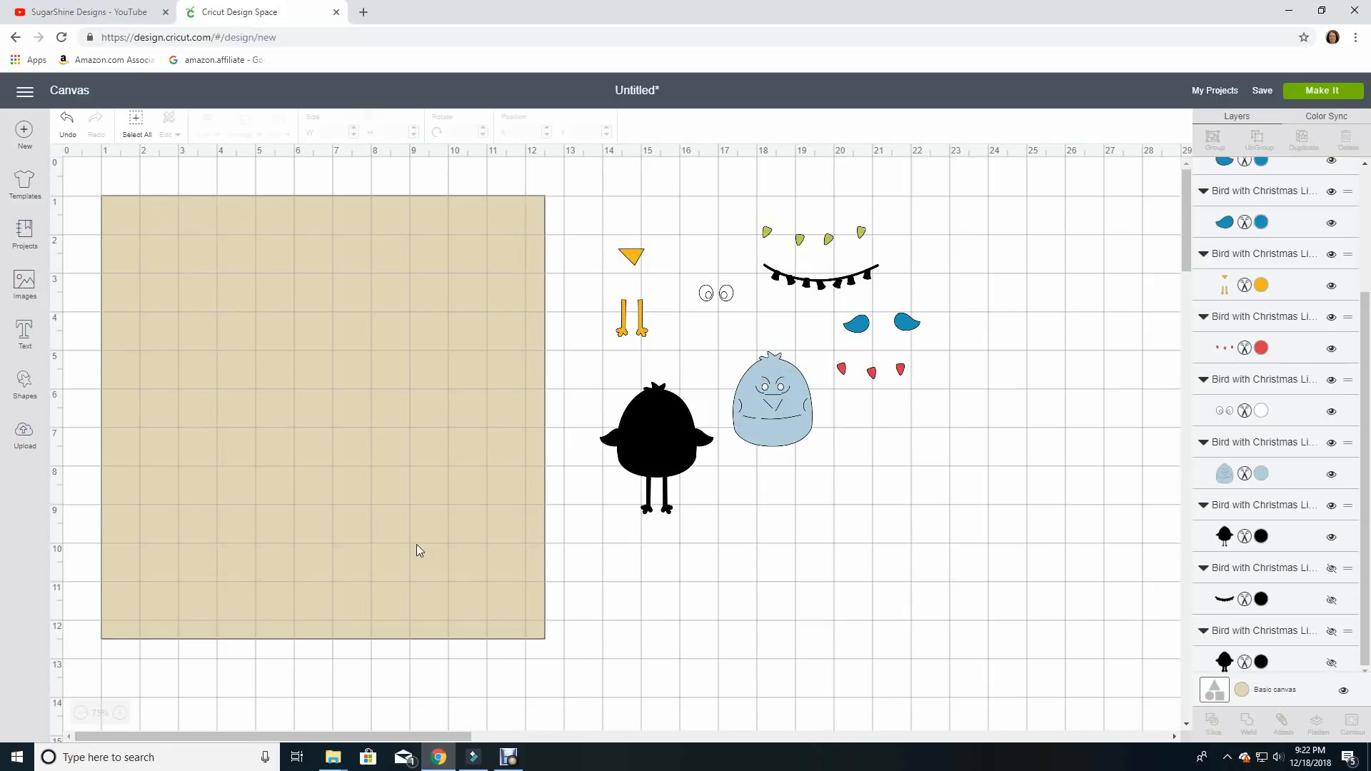
# Place the black silhouette in the mat's upper left corner with the black light string directly beneath it.
pyautogui.moveTo(675, 439); pyautogui.dragTo(188, 268)
pyautogui.moveTo(825, 291); pyautogui.dragTo(178, 380)
pyautogui.moveTo(172, 307); pyautogui.dragTo(189, 299)
pyautogui.click(156, 203)
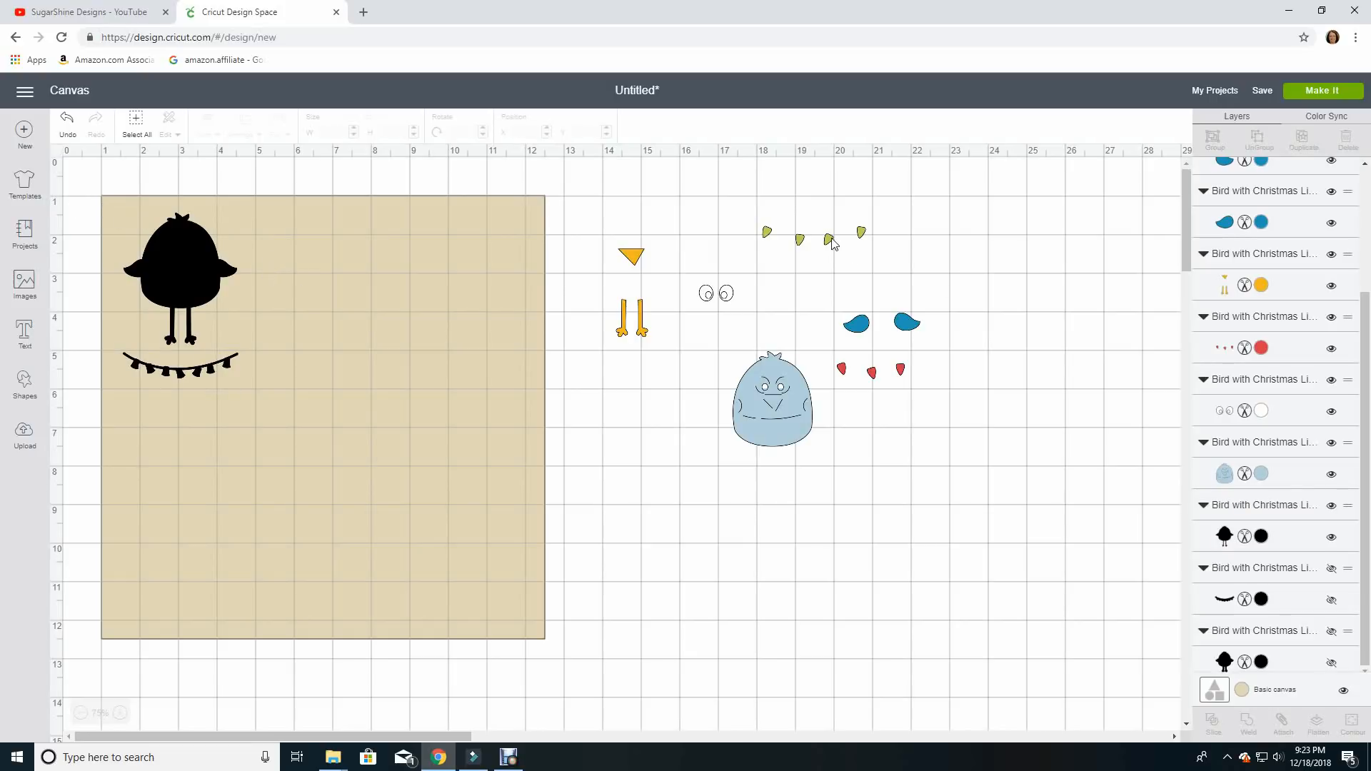
# Place the light blue body beside the silhouette on the mat, and the green and red bulbs in two rows beside the body.
pyautogui.moveTo(792, 396); pyautogui.dragTo(331, 253)
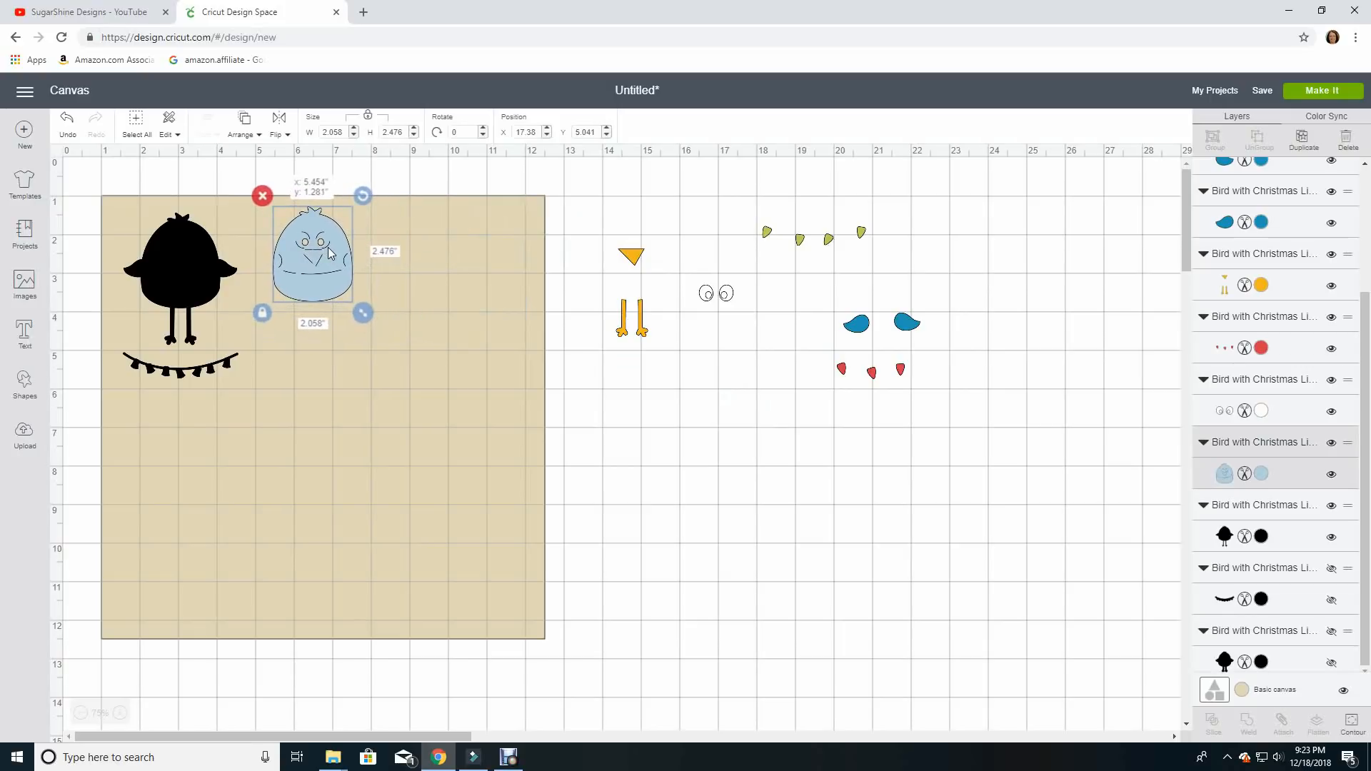
pyautogui.moveTo(329, 249); pyautogui.dragTo(331, 250)
pyautogui.click(362, 392)
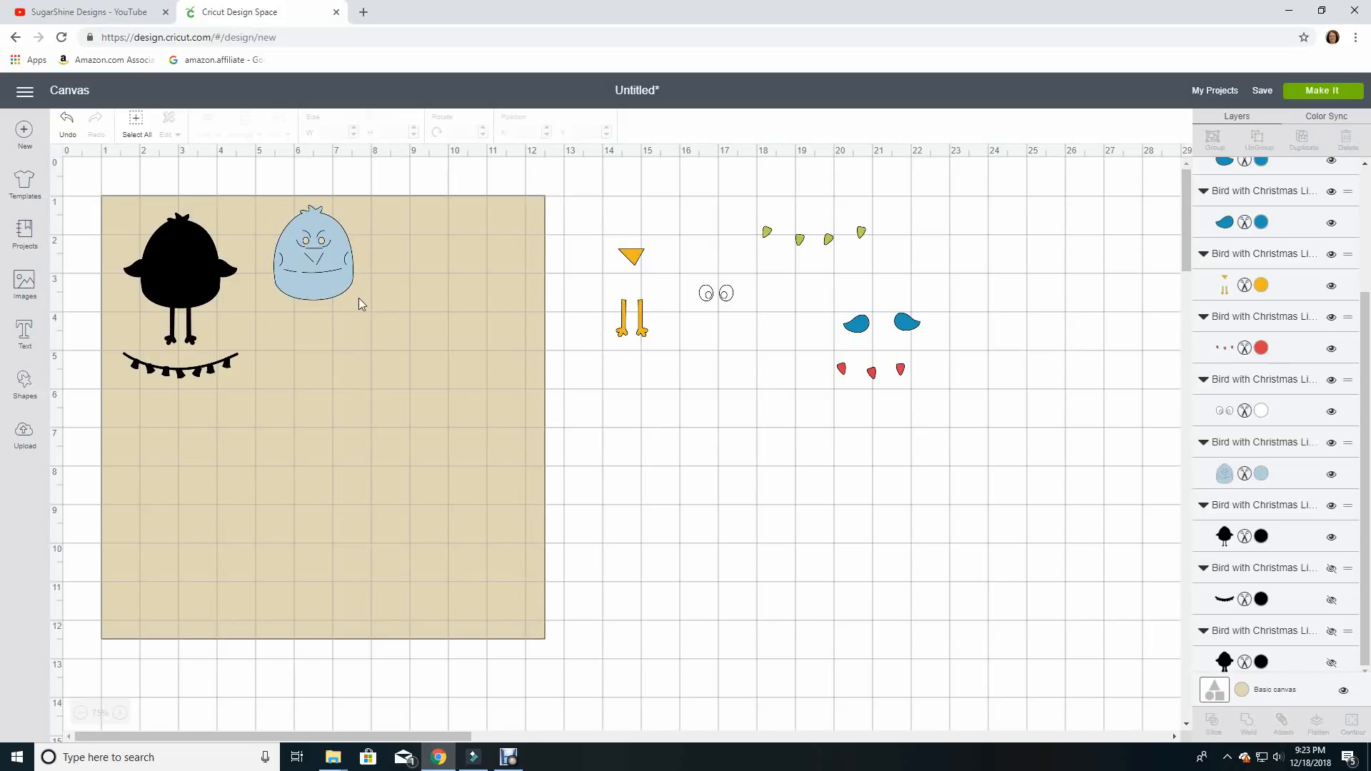
pyautogui.moveTo(781, 244); pyautogui.dragTo(427, 225)
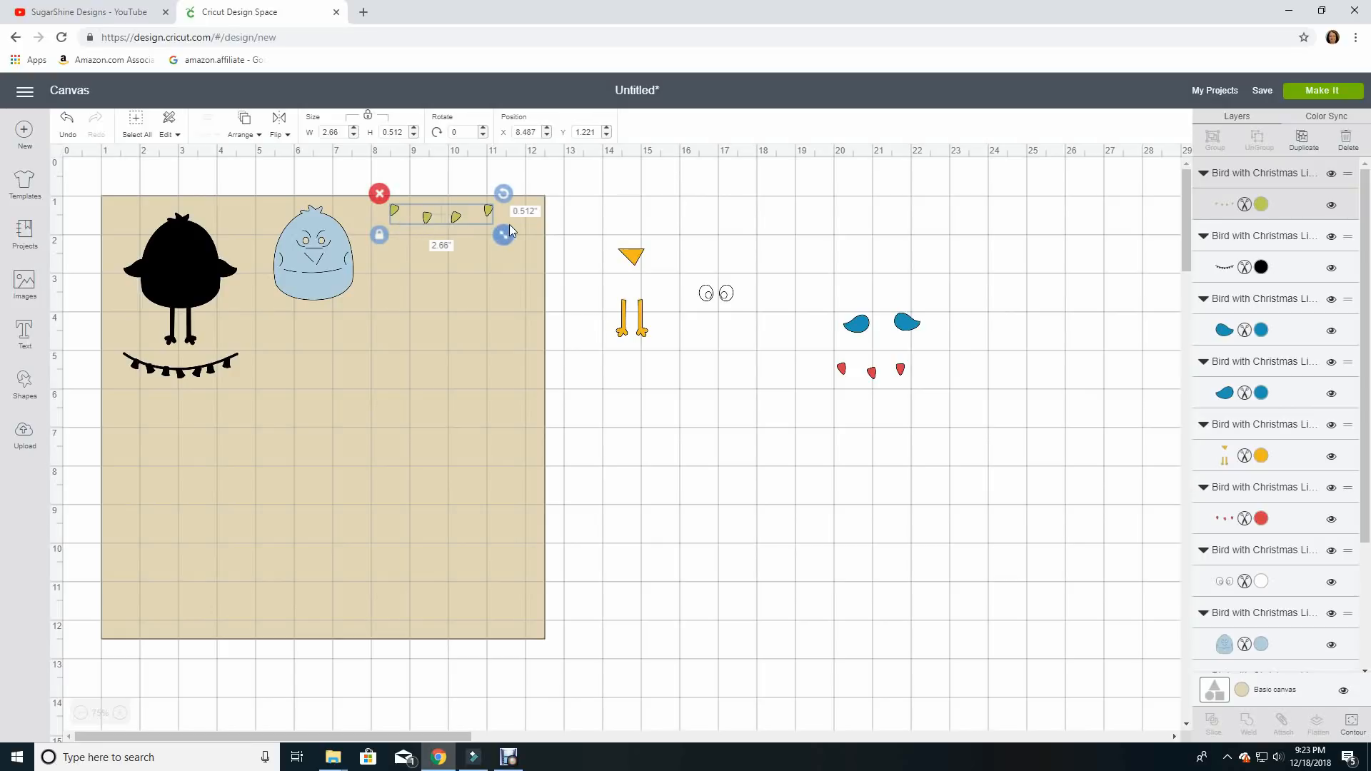
pyautogui.moveTo(842, 368); pyautogui.dragTo(402, 255)
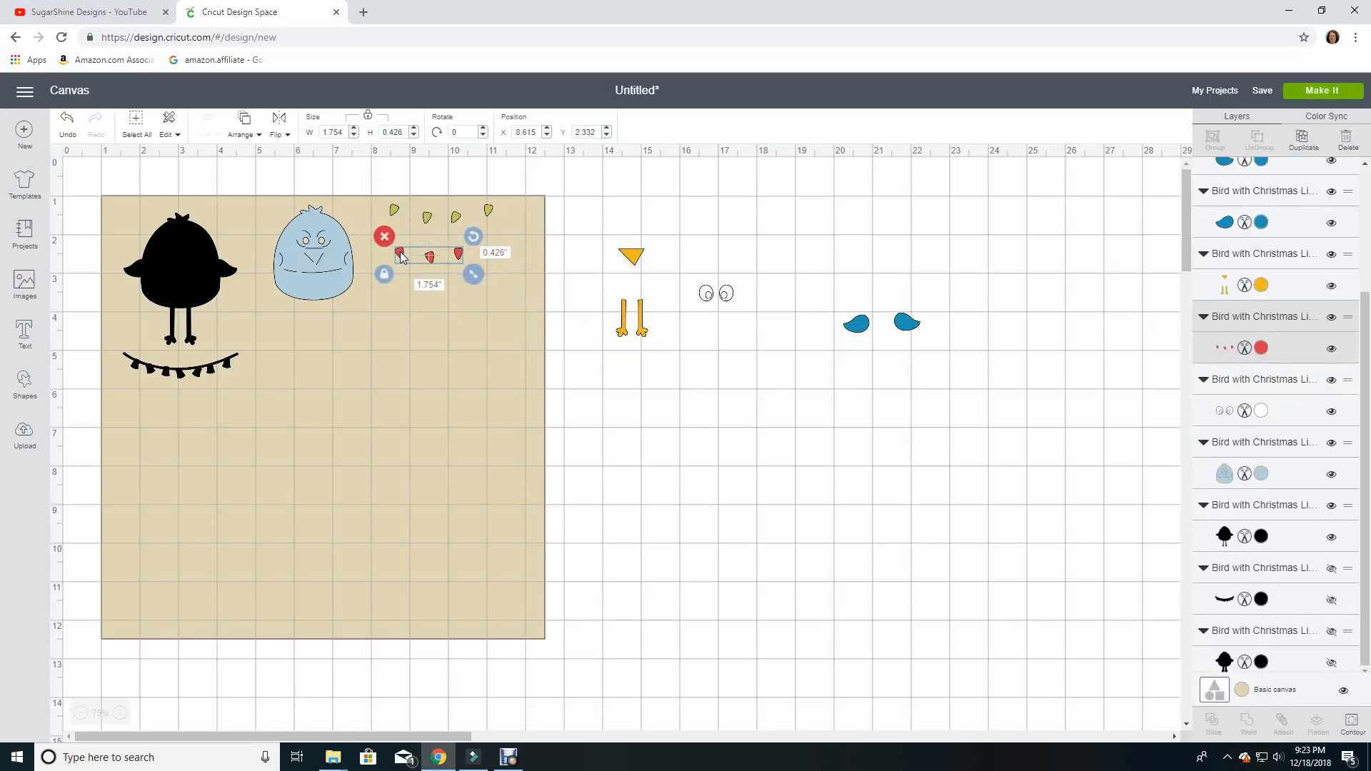
pyautogui.click(782, 405)
# Place the two blue wings side by side below the red bulbs on the mat, with the eyes next to them.
pyautogui.moveTo(857, 326); pyautogui.dragTo(398, 293)
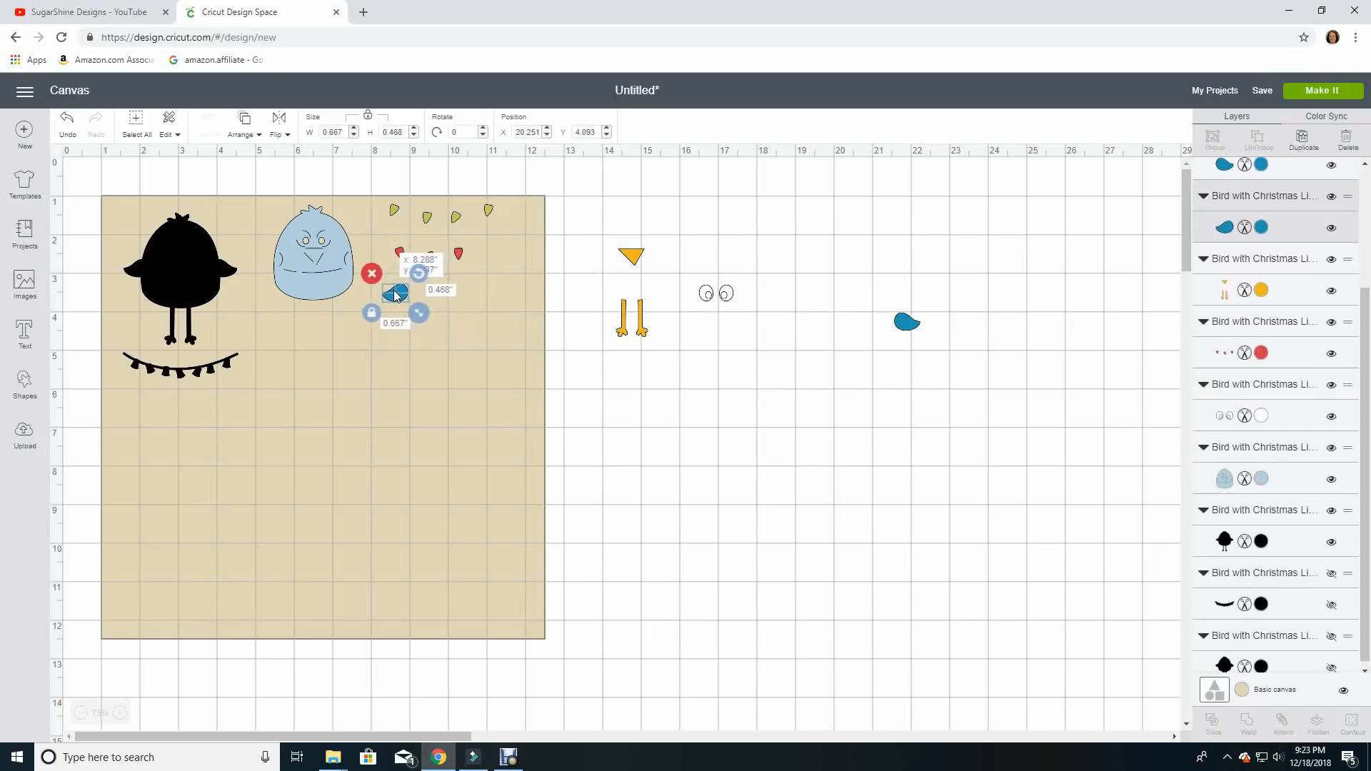
pyautogui.moveTo(905, 322); pyautogui.dragTo(407, 302)
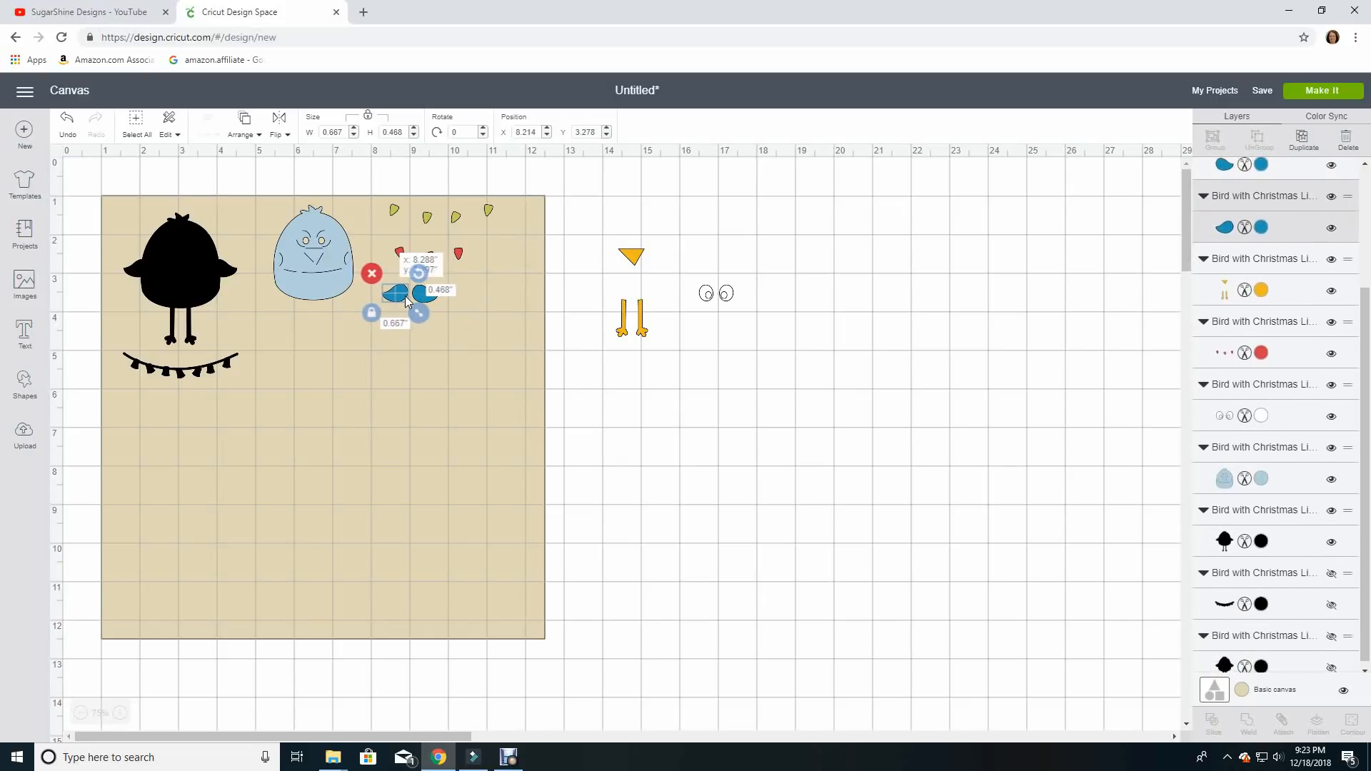
pyautogui.click(727, 297)
pyautogui.moveTo(729, 299); pyautogui.dragTo(498, 302)
pyautogui.click(643, 452)
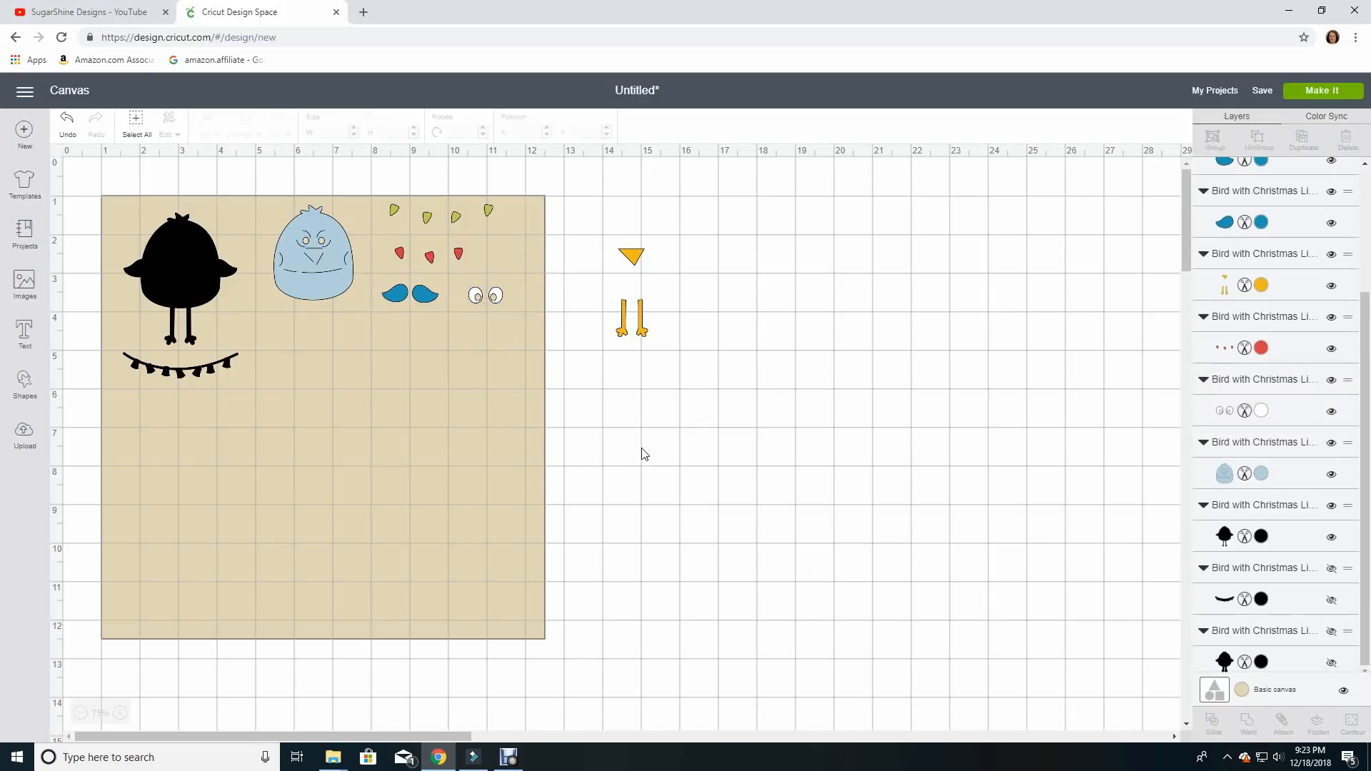
# Place the yellow beak and legs on the mat below the light string, along the mat's left edge.
pyautogui.click(629, 258)
pyautogui.moveTo(632, 261); pyautogui.dragTo(119, 411)
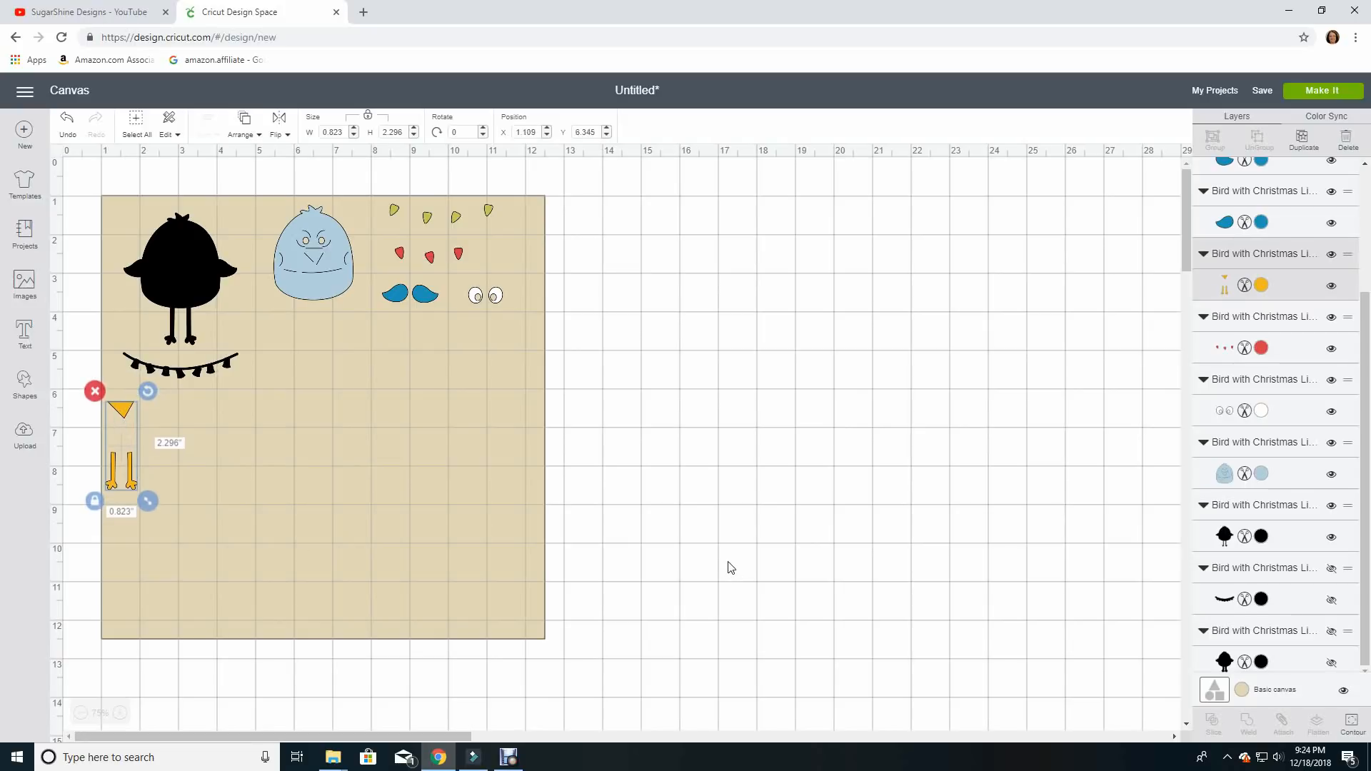
pyautogui.click(715, 500)
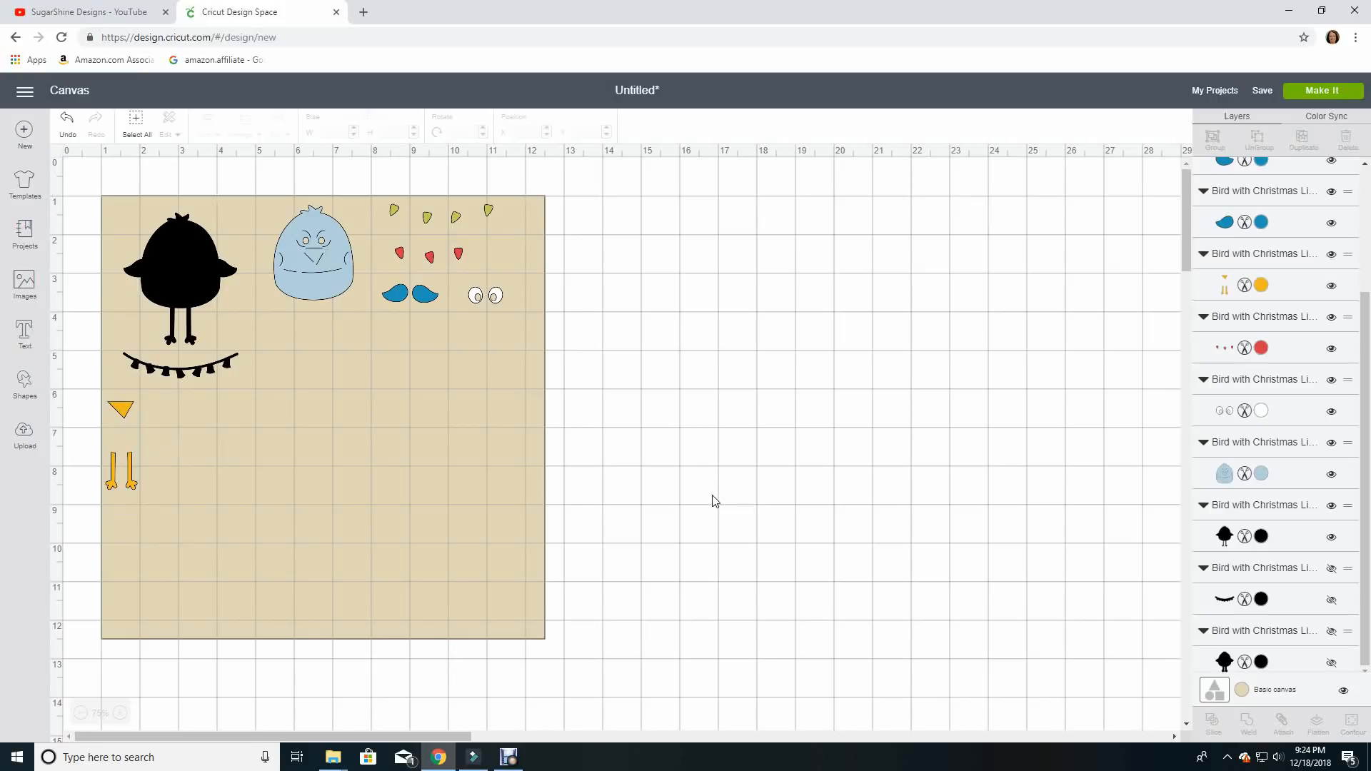